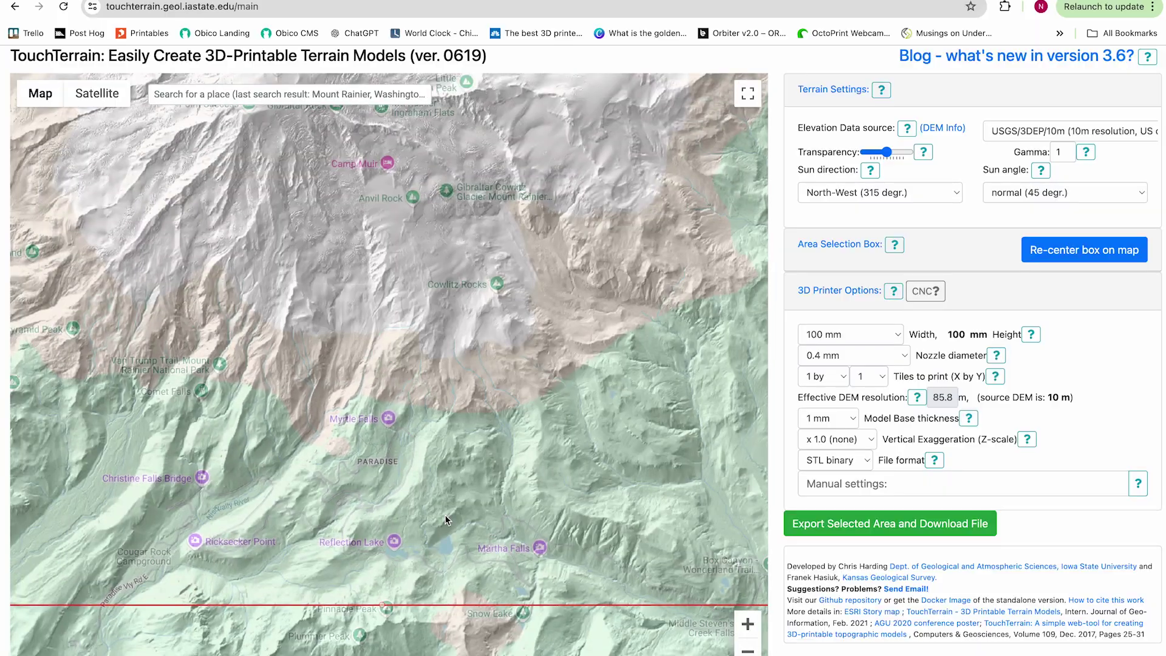
pyautogui.scroll(-2, 444, 516)
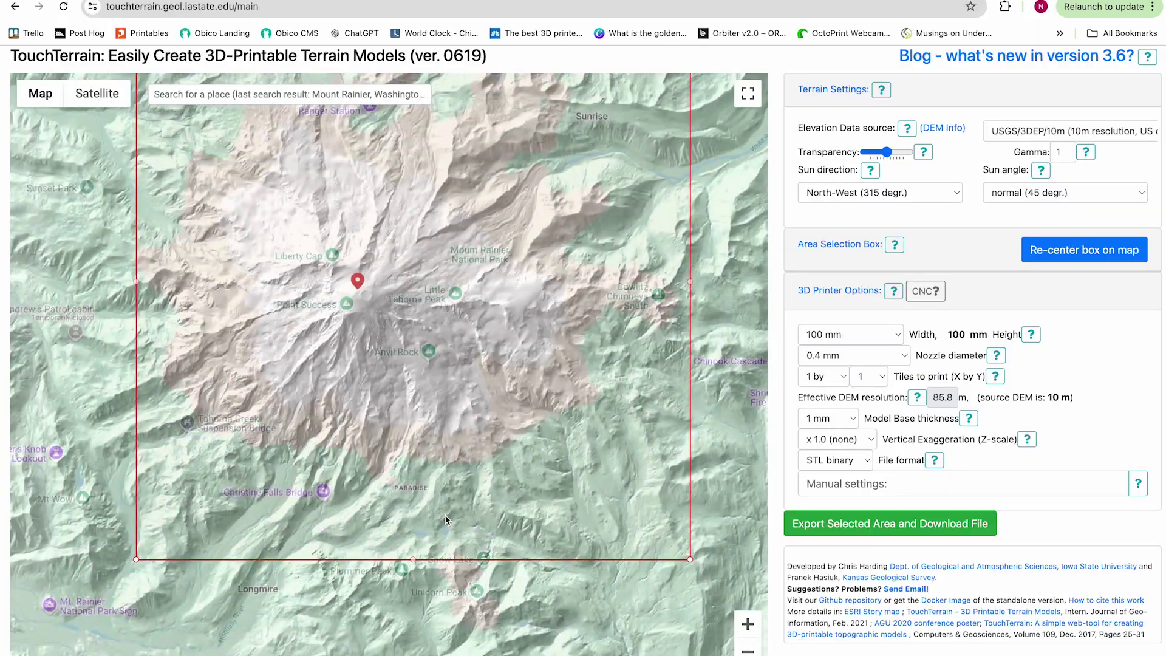
pyautogui.click(834, 440)
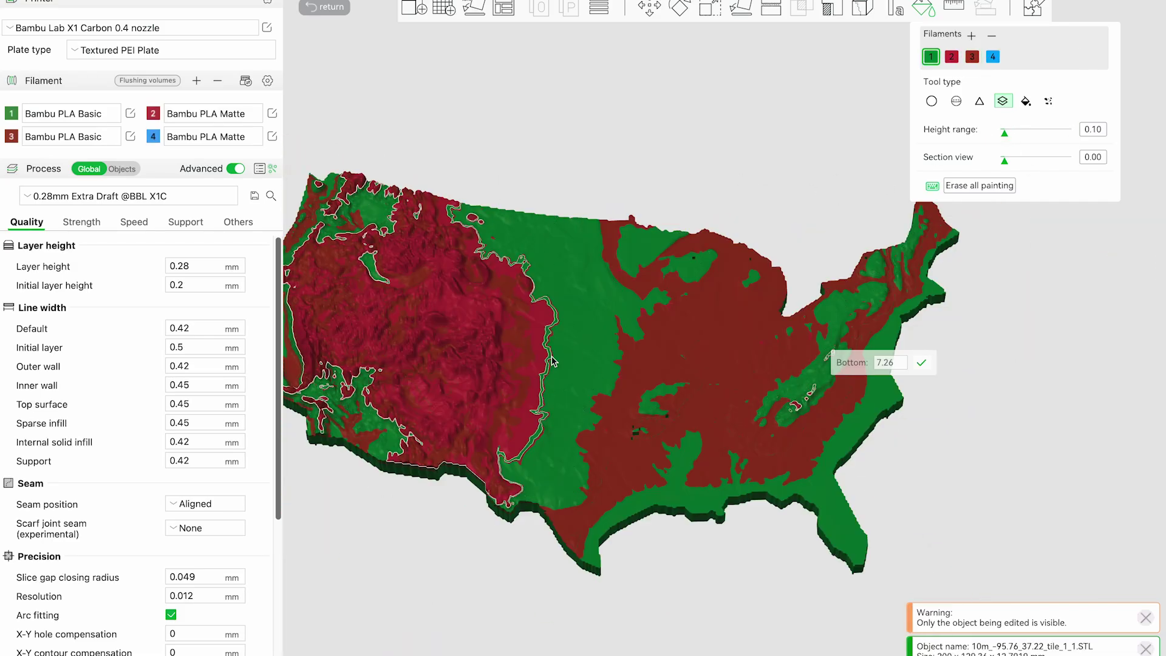
pyautogui.scroll(3, 849, 507)
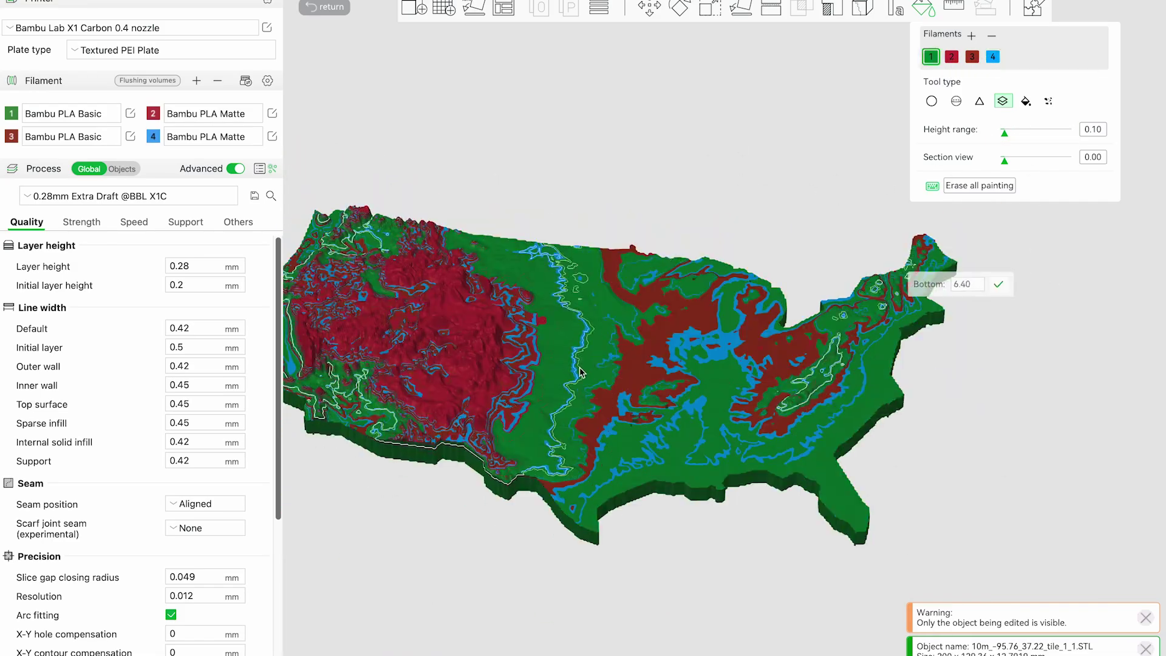
pyautogui.press('2')
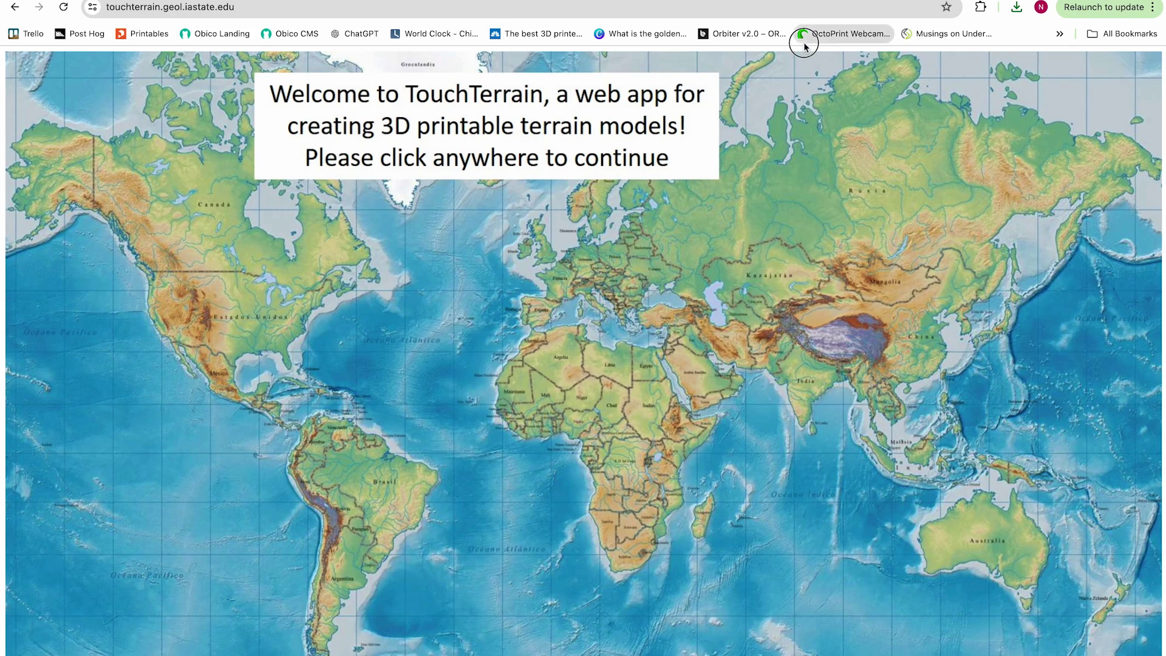
# Step: Enter the terrain map, keep USGS/3DEP/10m as the elevation data source and slightly raise the terrain overlay's transparency
pyautogui.click(960, 162)
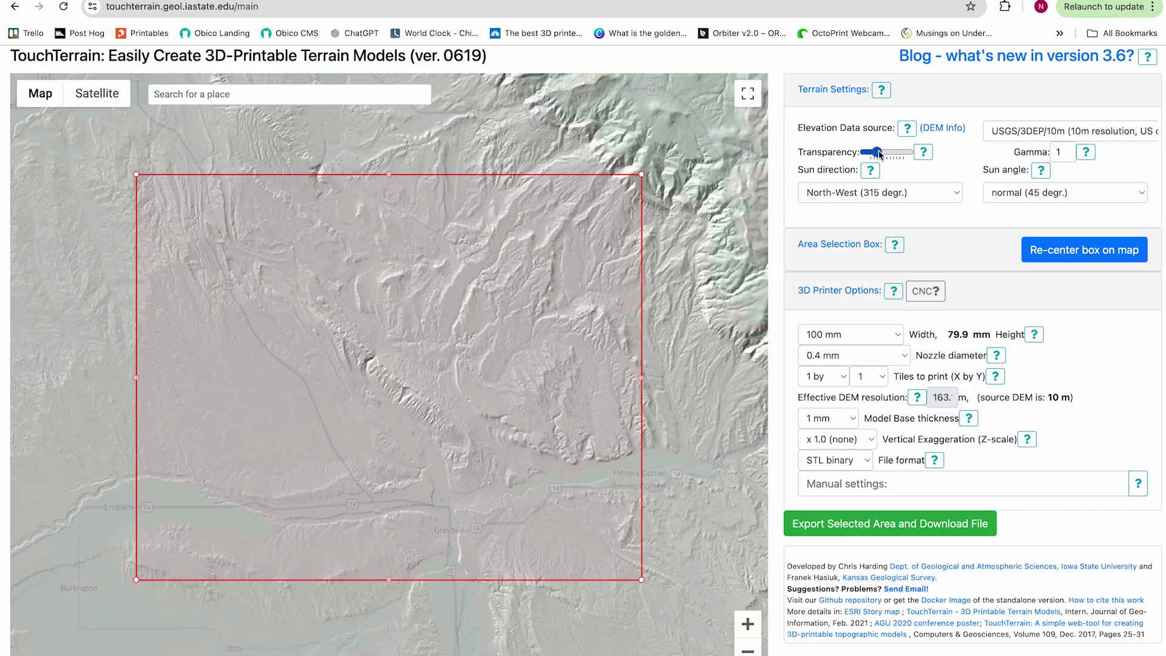
pyautogui.click(1060, 132)
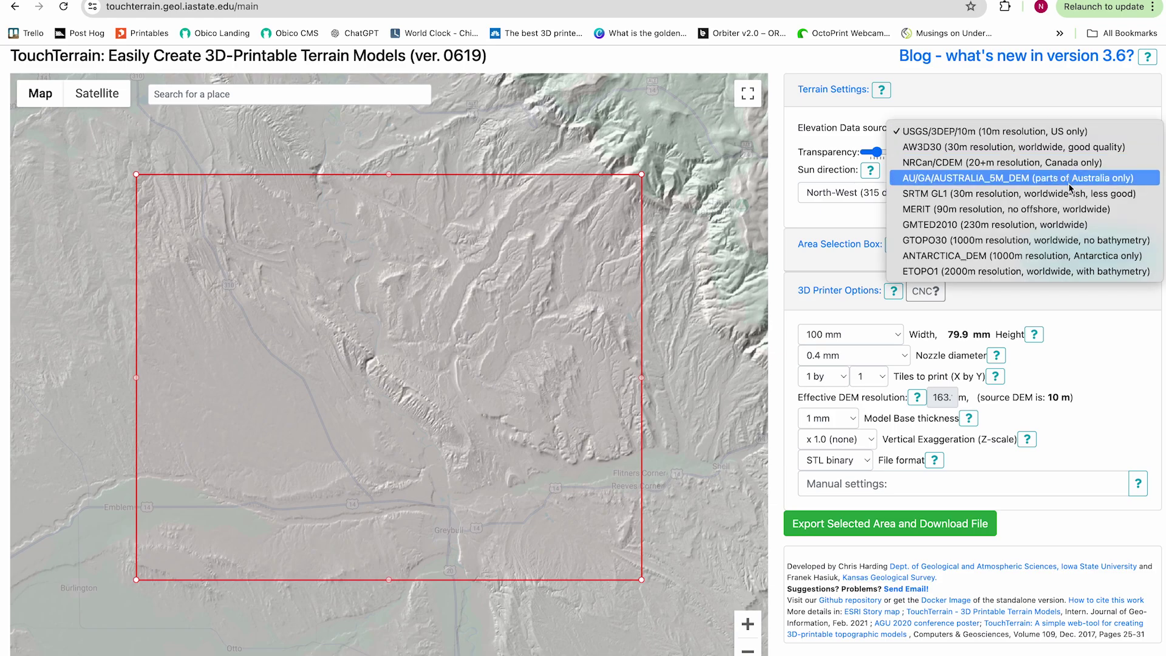
pyautogui.click(1085, 132)
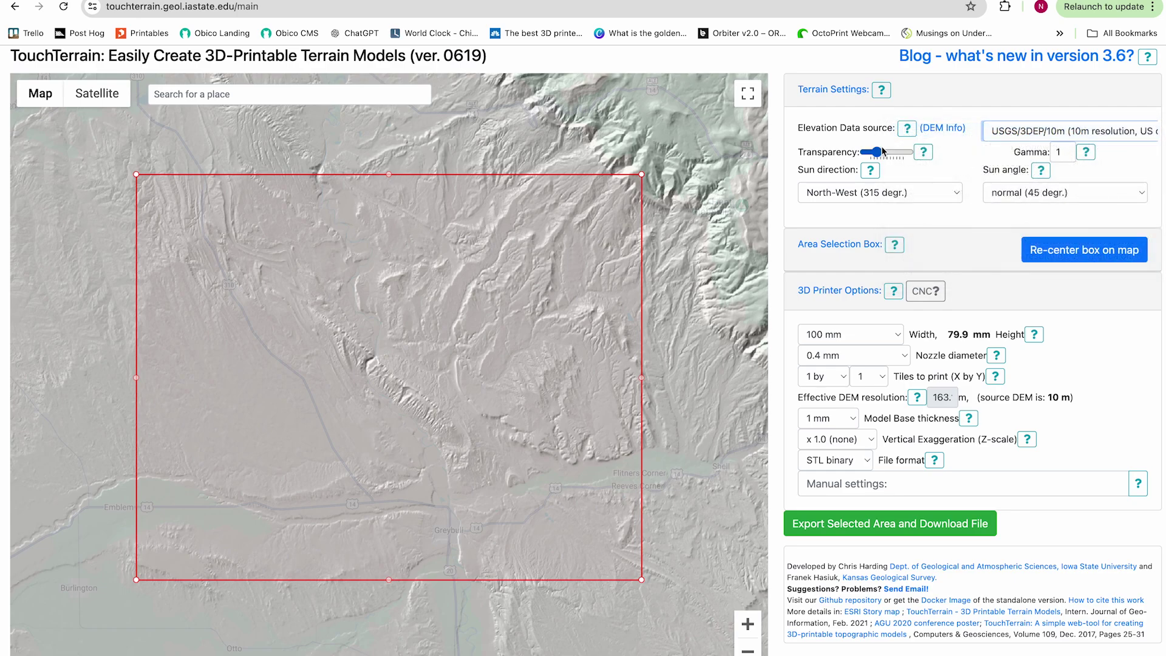
pyautogui.moveTo(876, 153); pyautogui.dragTo(890, 154)
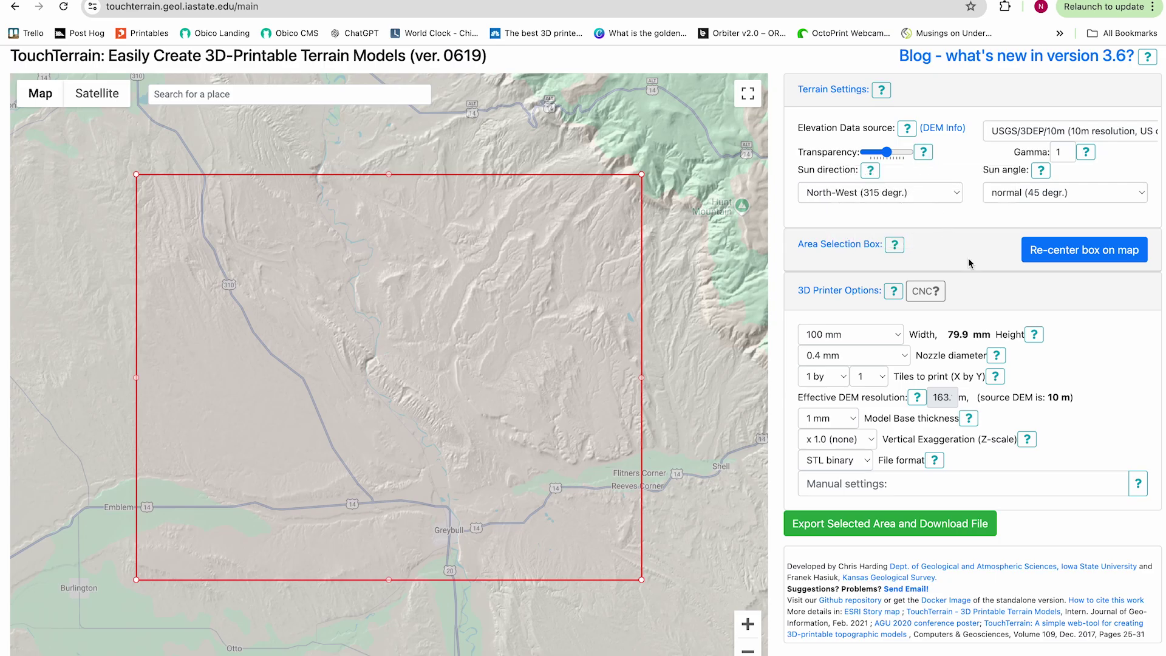
# Step: Search the map for "mount rainier" and bring the mountain into view
pyautogui.scroll(-10, 574, 433)
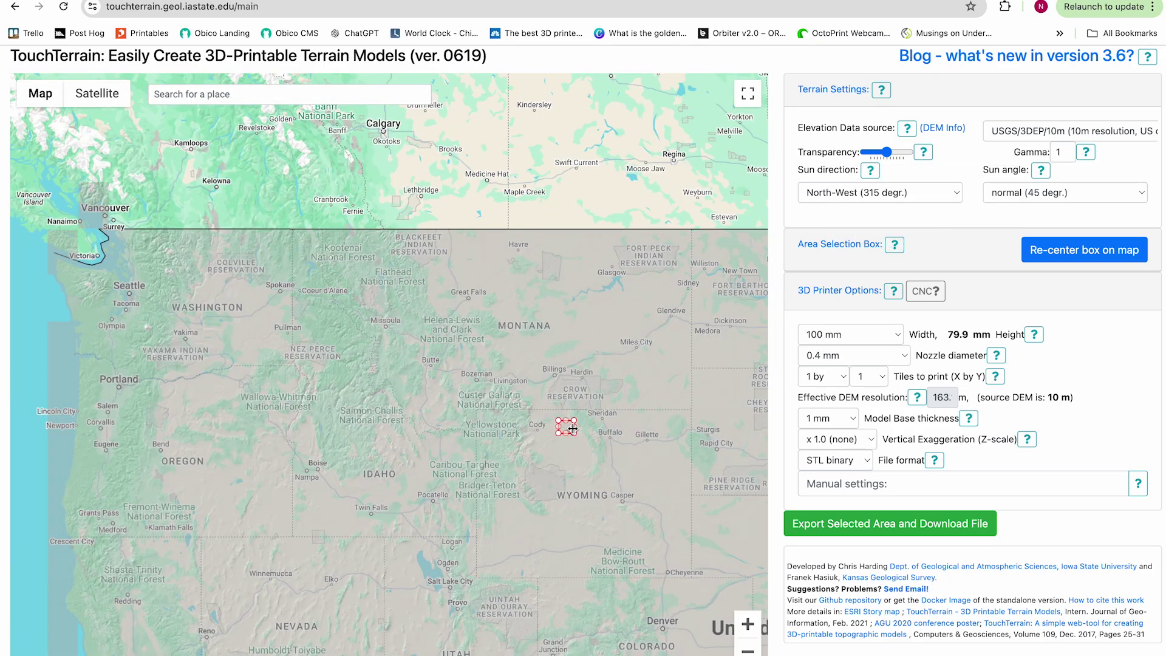
pyautogui.scroll(-3, 522, 436)
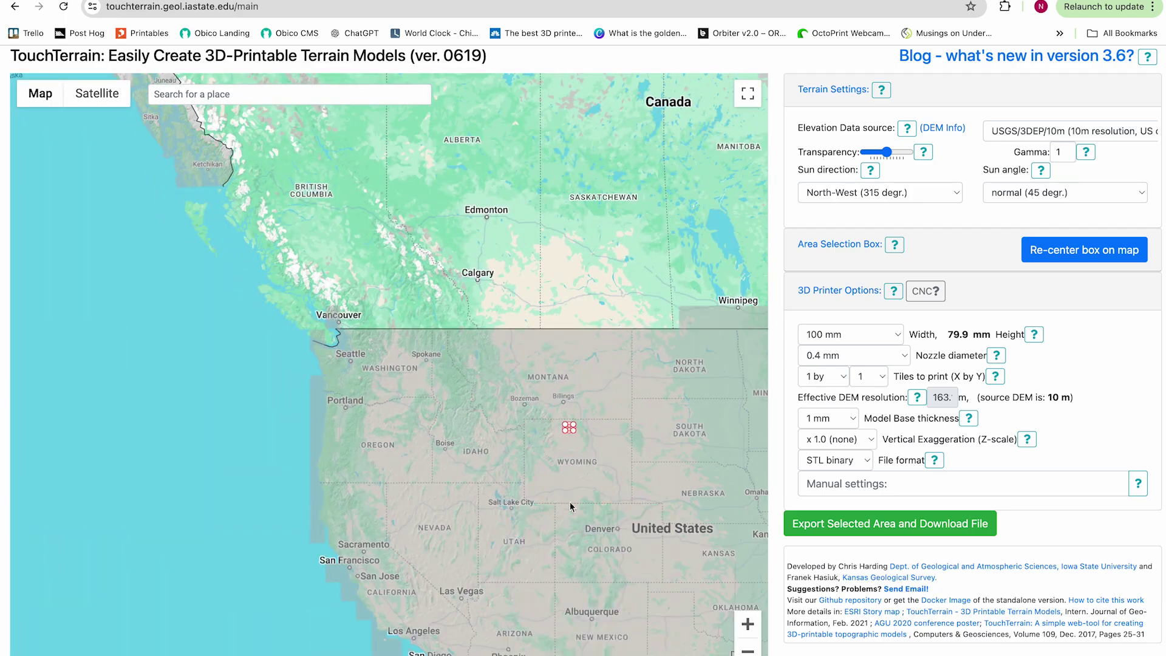
pyautogui.scroll(-3, 245, 488)
pyautogui.scroll(1, 245, 488)
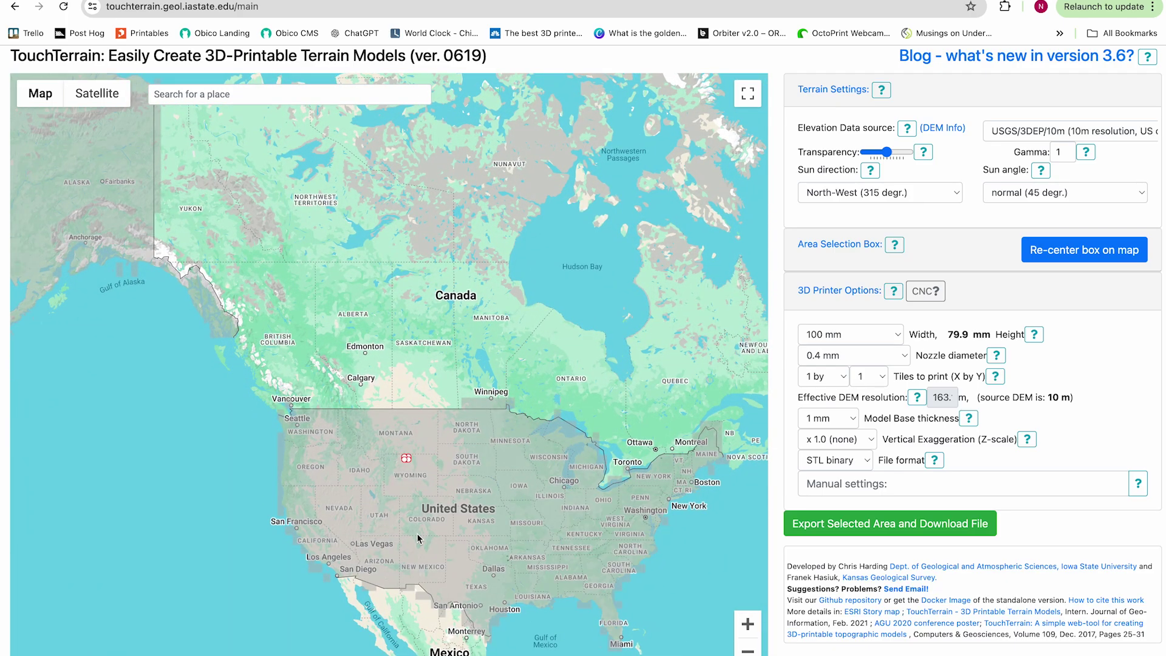
pyautogui.scroll(3, 461, 540)
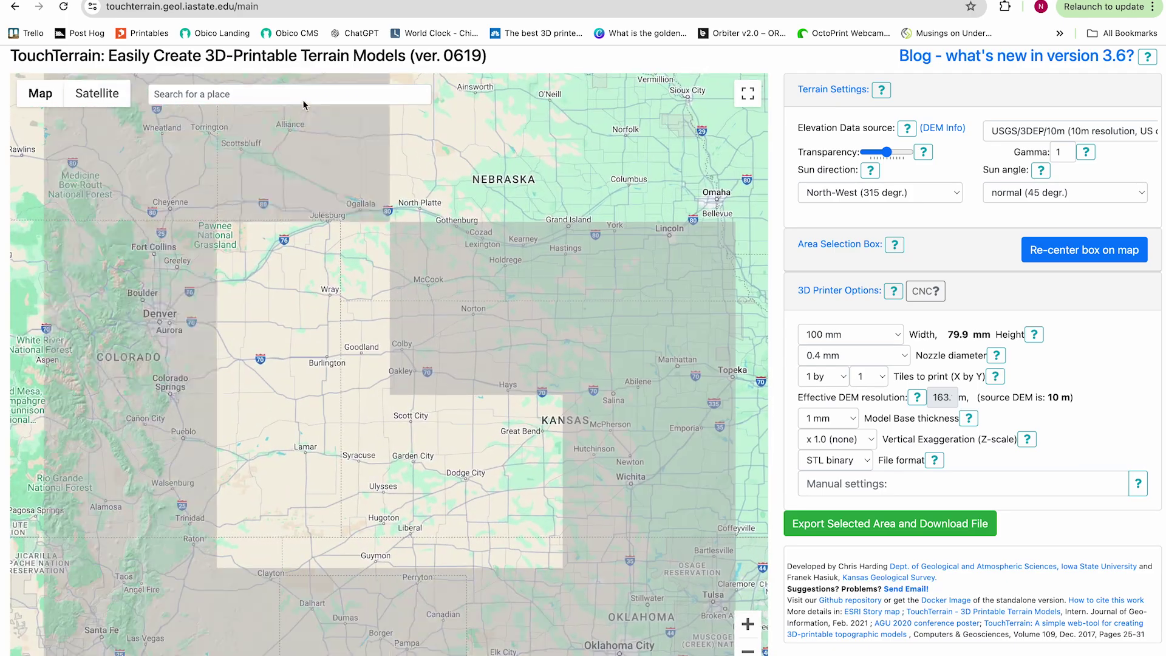
pyautogui.click(305, 100)
pyautogui.write('mount rainier')
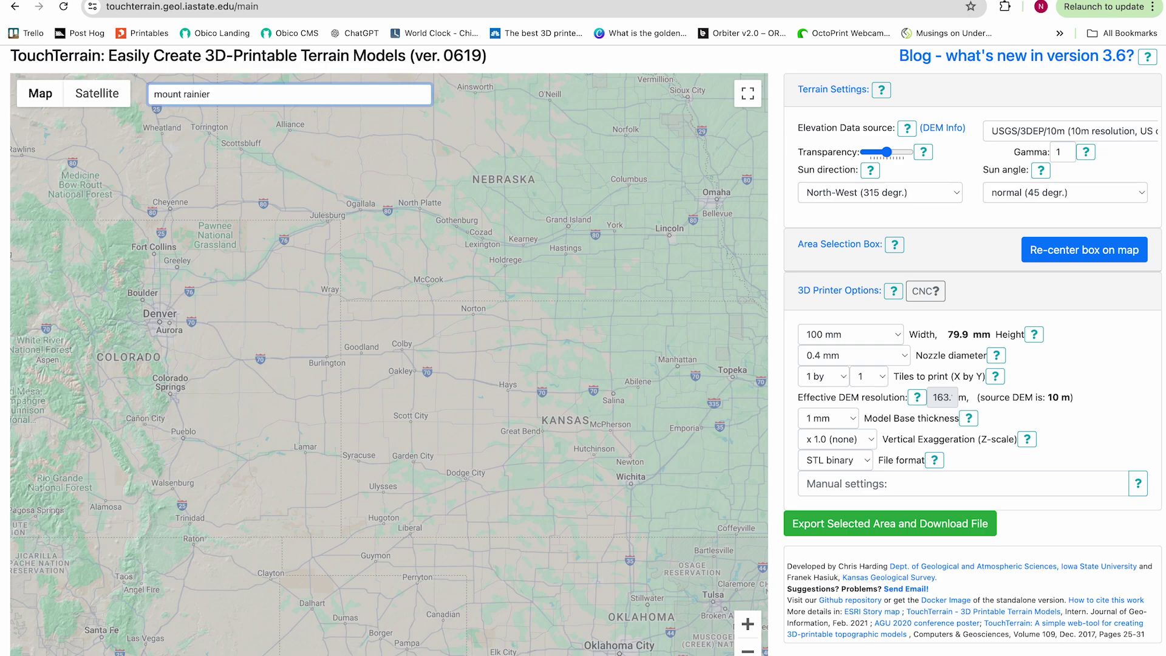
pyautogui.press('Return')
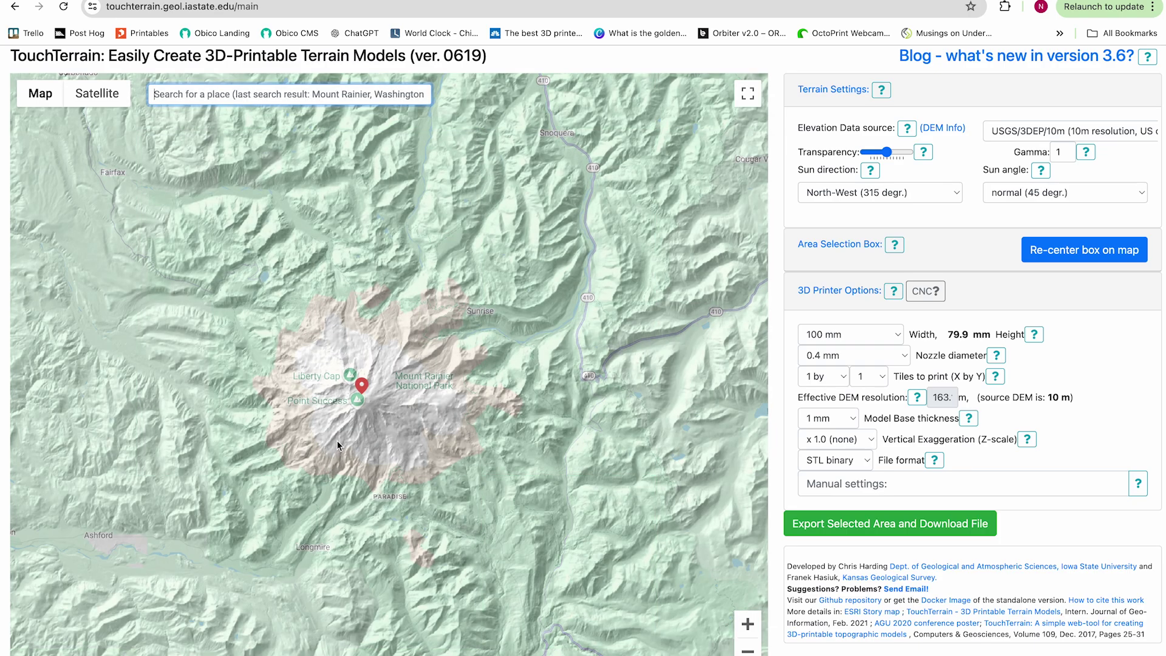
# Step: Re-center the area selection box around Mount Rainier and move it slightly southeast to frame the mountain more centrally
pyautogui.scroll(-2, 338, 444)
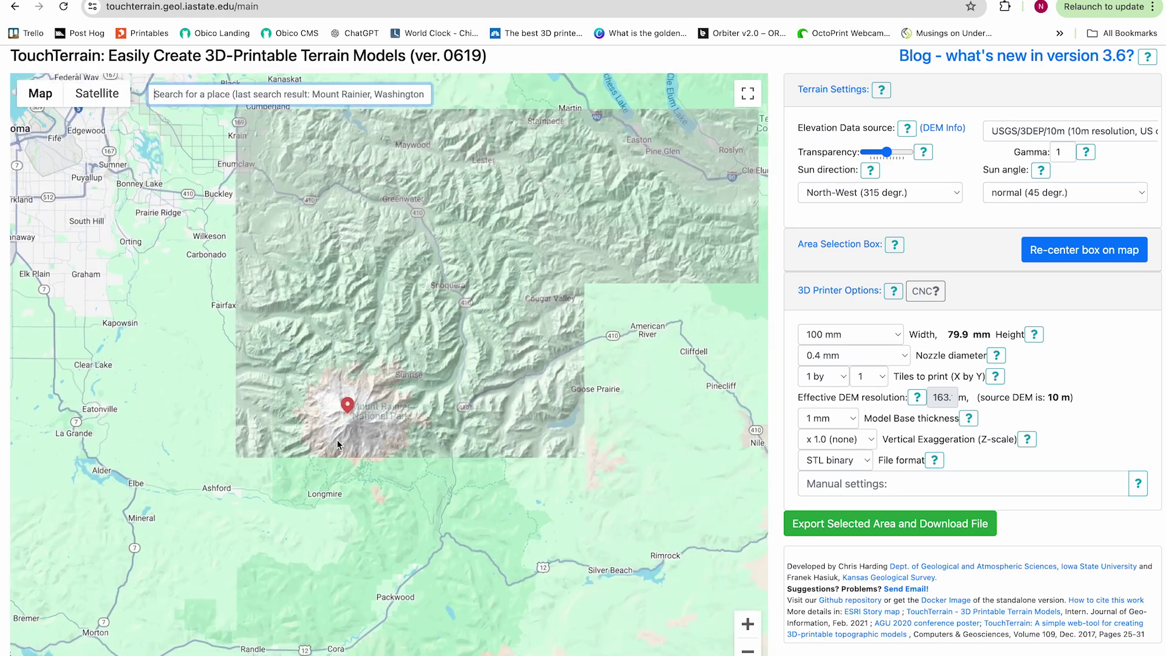
pyautogui.click(1082, 252)
pyautogui.scroll(4, 337, 426)
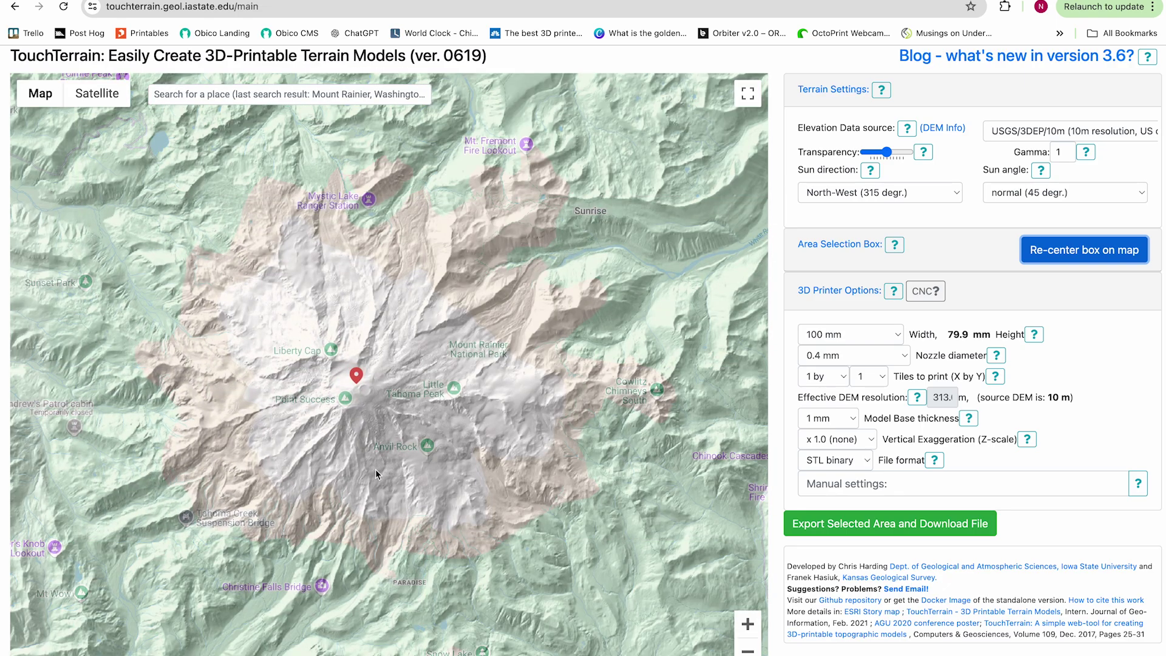
pyautogui.scroll(-2, 375, 469)
pyautogui.click(1058, 251)
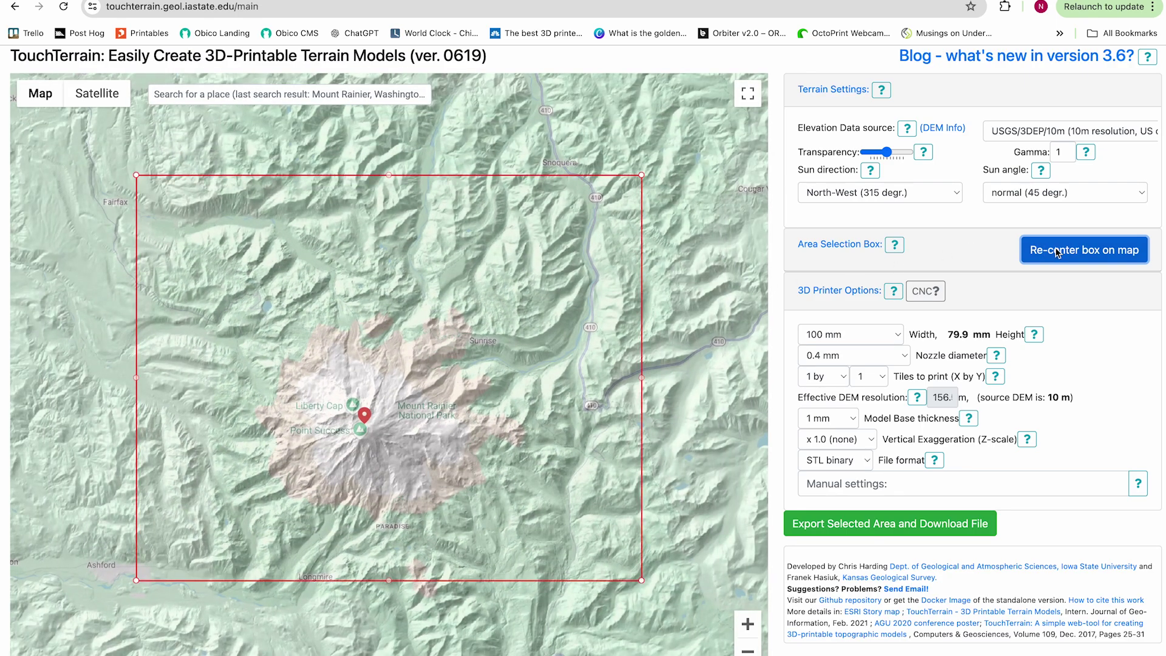
pyautogui.moveTo(528, 306); pyautogui.dragTo(546, 358)
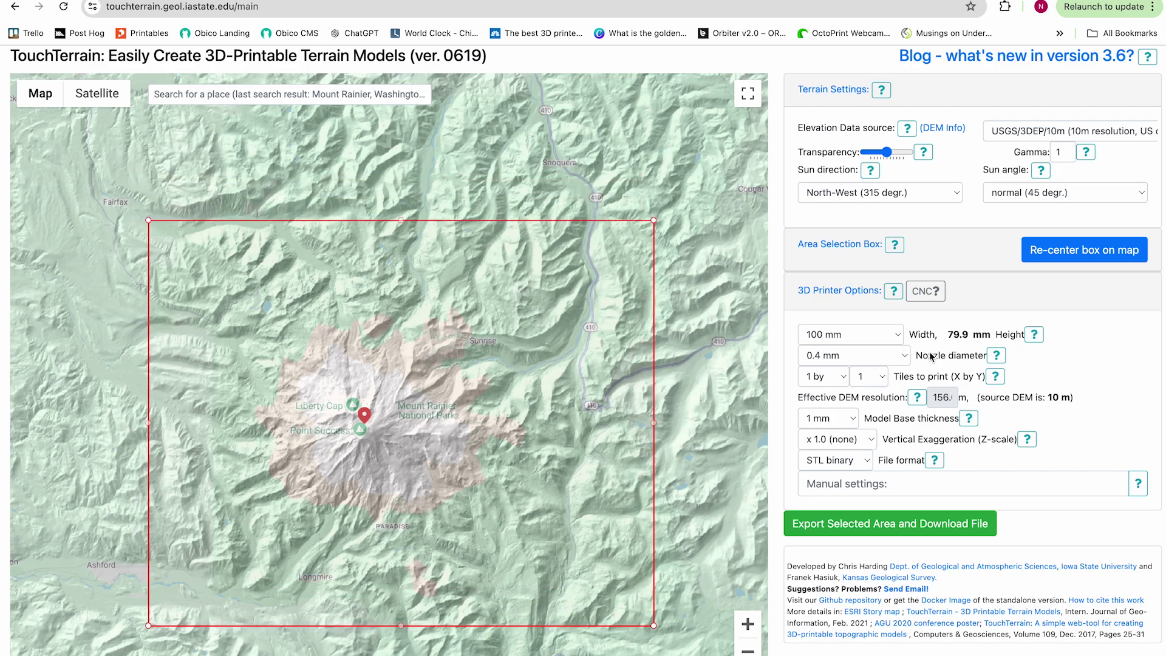
# Step: Examine the available model widths and the model height that belongs to the selected area
pyautogui.click(820, 335)
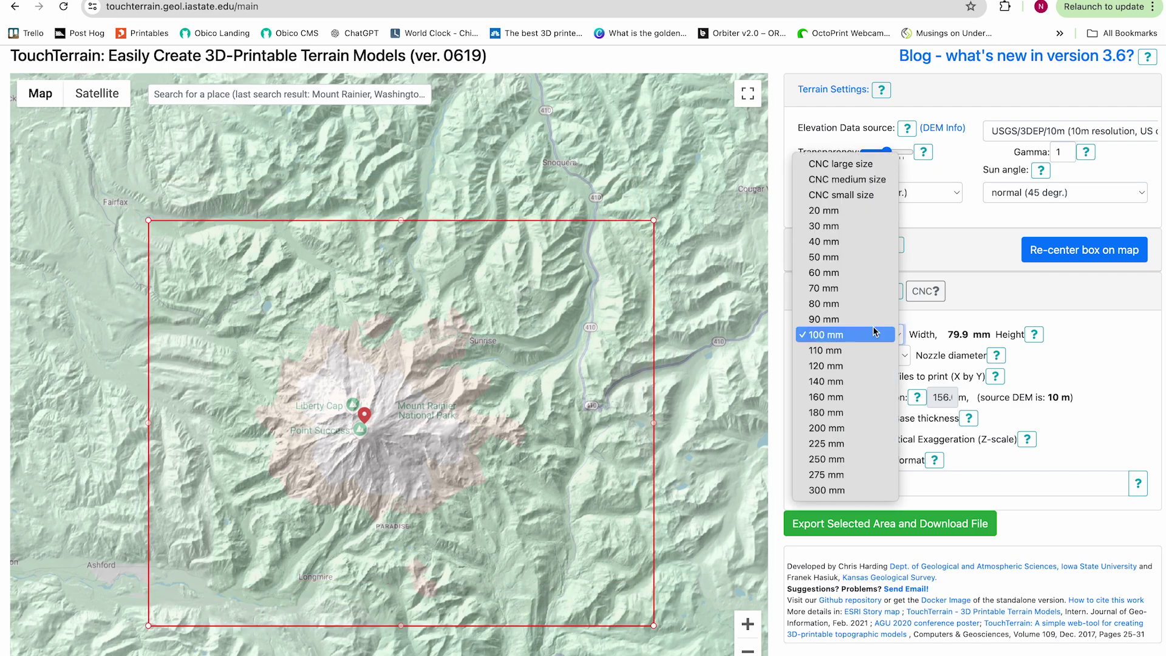
pyautogui.click(966, 333)
pyautogui.moveTo(947, 336); pyautogui.dragTo(1015, 336)
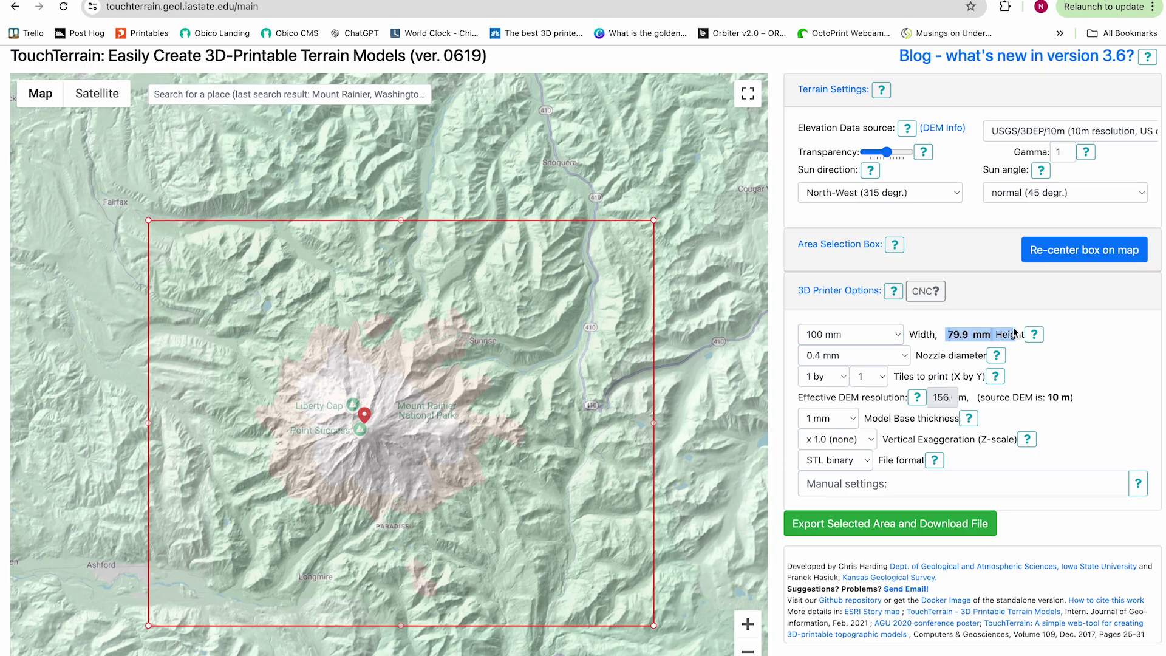
pyautogui.click(1013, 333)
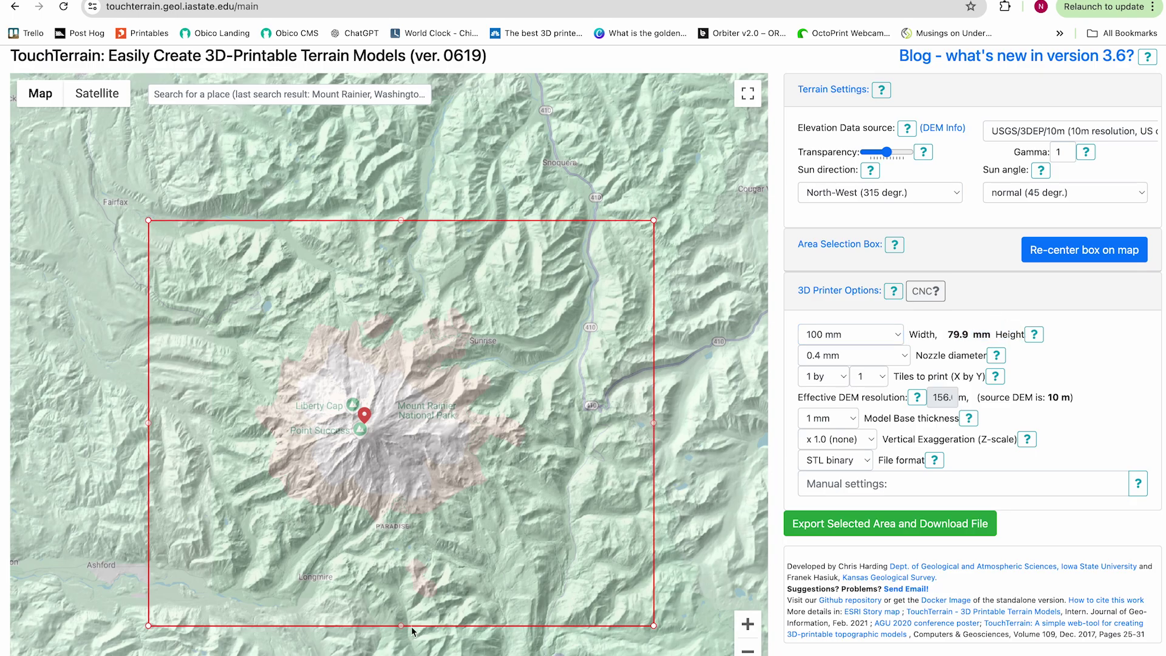
# Step: Re-center the selection box on a closer view of Mount Rainier and enlarge it to a model height of about 97 mm
pyautogui.scroll(1, 352, 515)
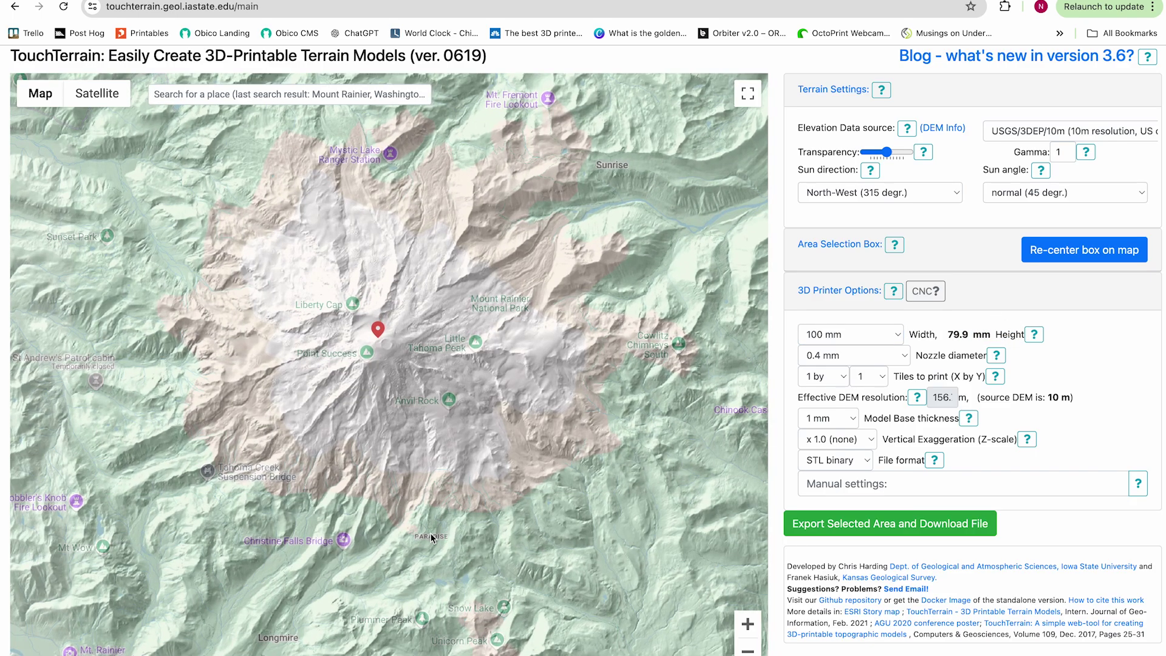
pyautogui.moveTo(591, 120); pyautogui.dragTo(591, 187)
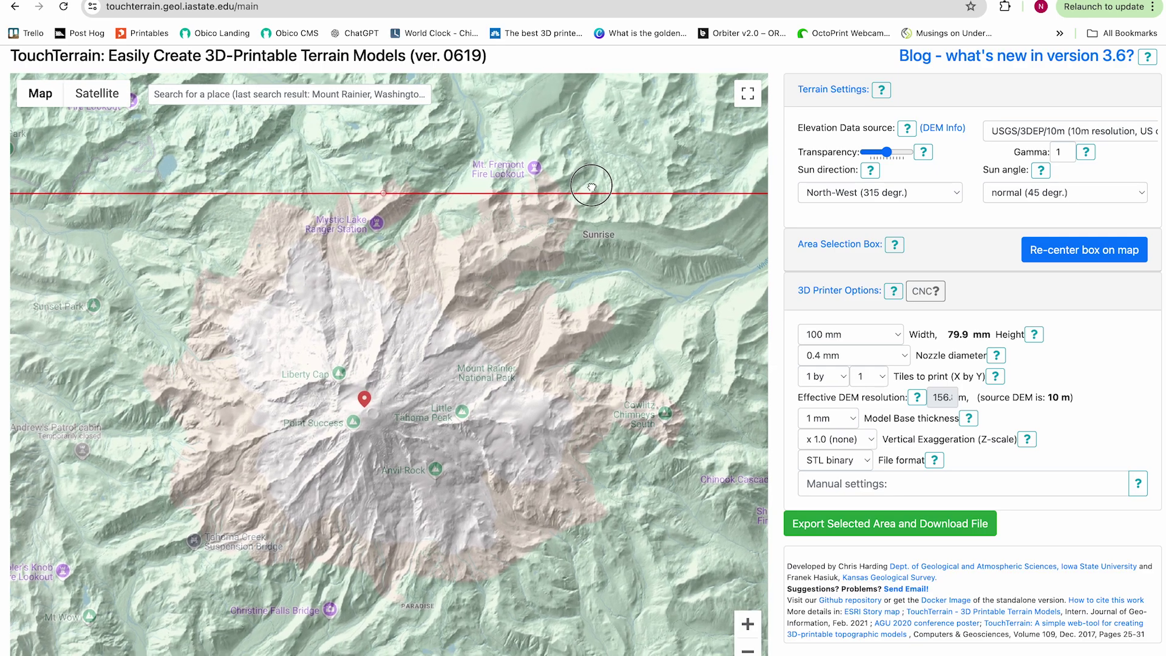
pyautogui.click(1100, 253)
pyautogui.moveTo(642, 580); pyautogui.dragTo(690, 655)
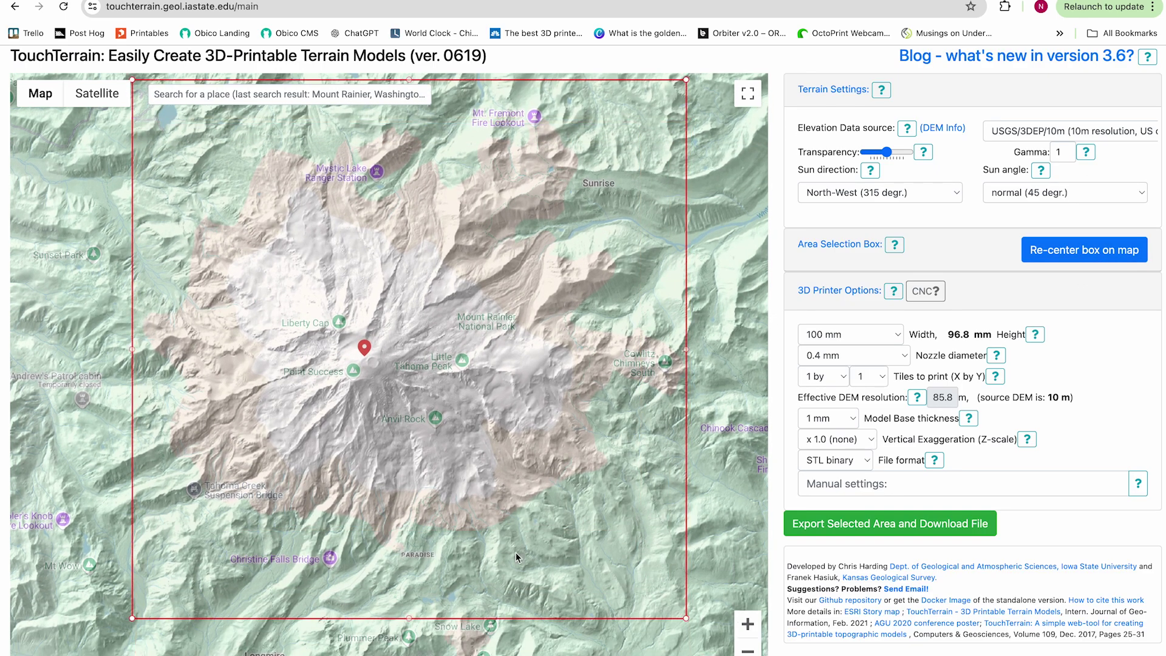
# Step: Fine-tune the selection box's north and south edges around Mount Rainier until the model height is 100 mm
pyautogui.scroll(-2, 547, 516)
pyautogui.scroll(2, 523, 519)
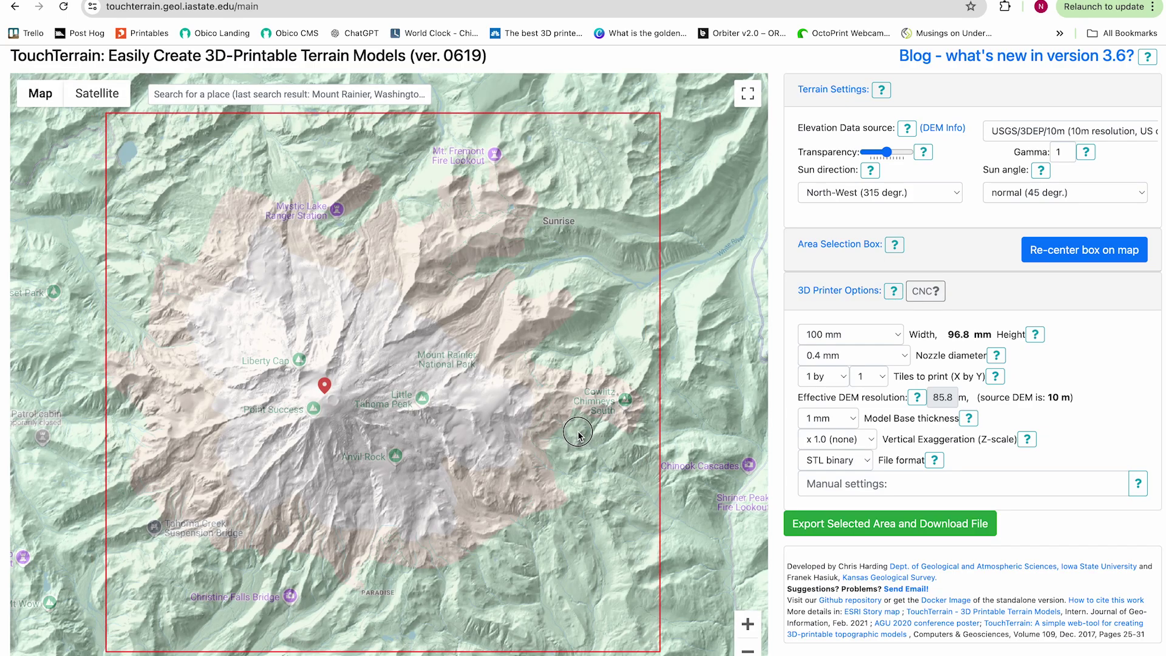
pyautogui.moveTo(382, 114); pyautogui.dragTo(381, 107)
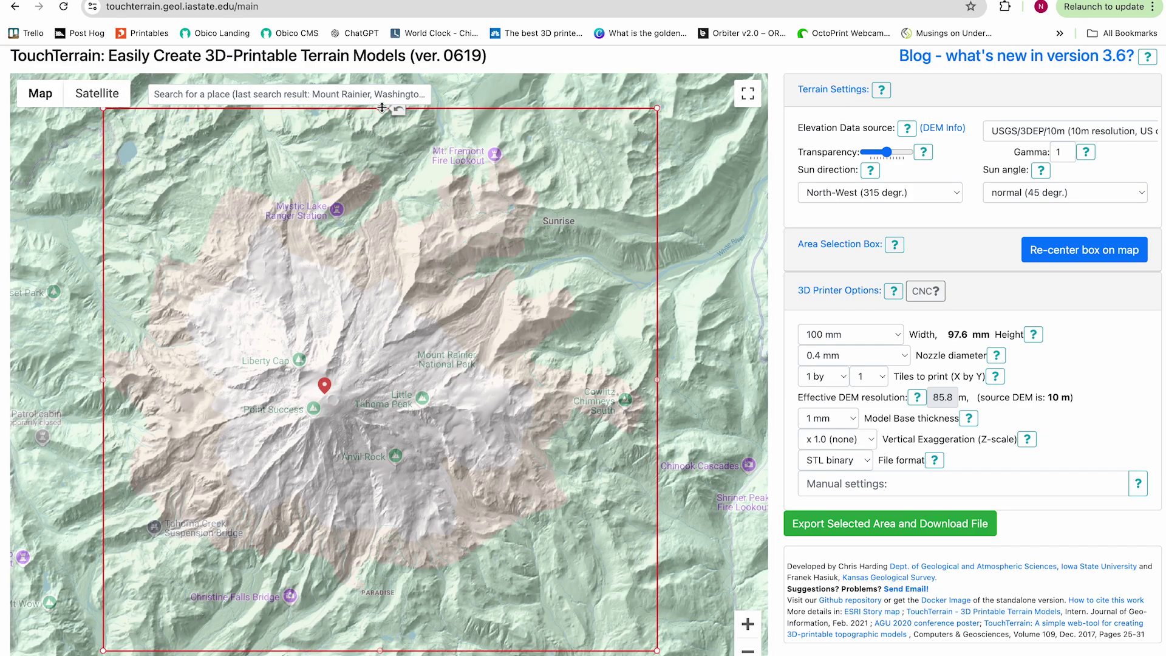
pyautogui.moveTo(380, 650); pyautogui.dragTo(382, 627)
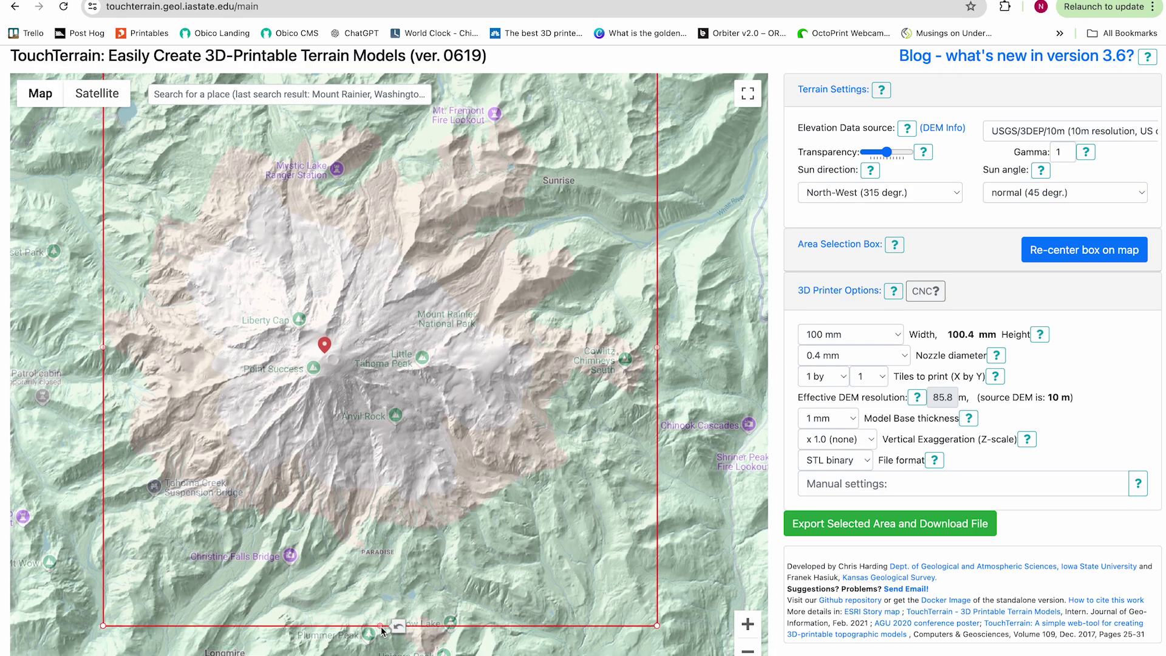
pyautogui.scroll(2, 382, 627)
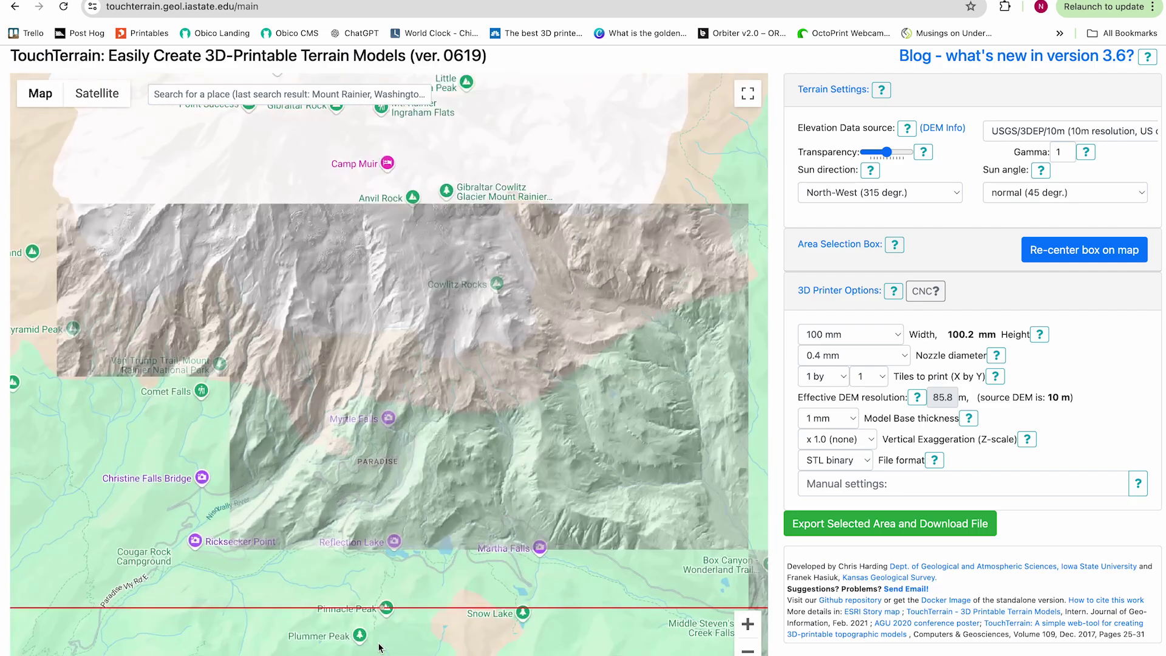
pyautogui.scroll(-4, 445, 515)
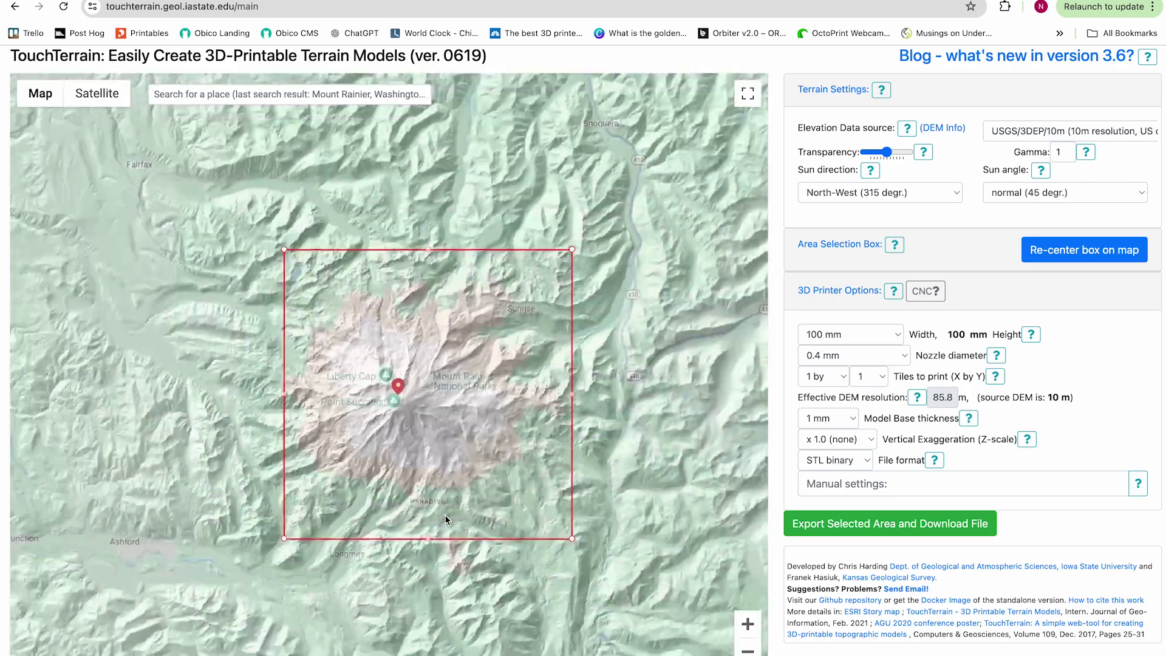
pyautogui.moveTo(521, 512); pyautogui.dragTo(517, 512)
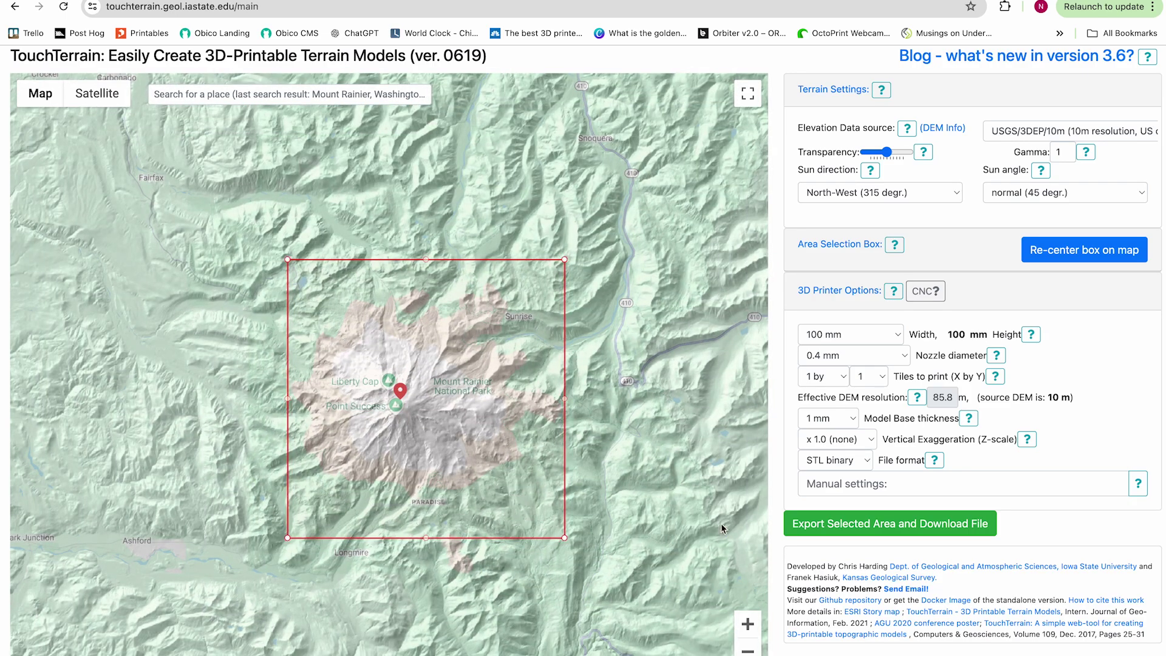
# Step: Export the selected area with a 10 mm model base thickness and x 10 vertical exaggeration
pyautogui.click(834, 419)
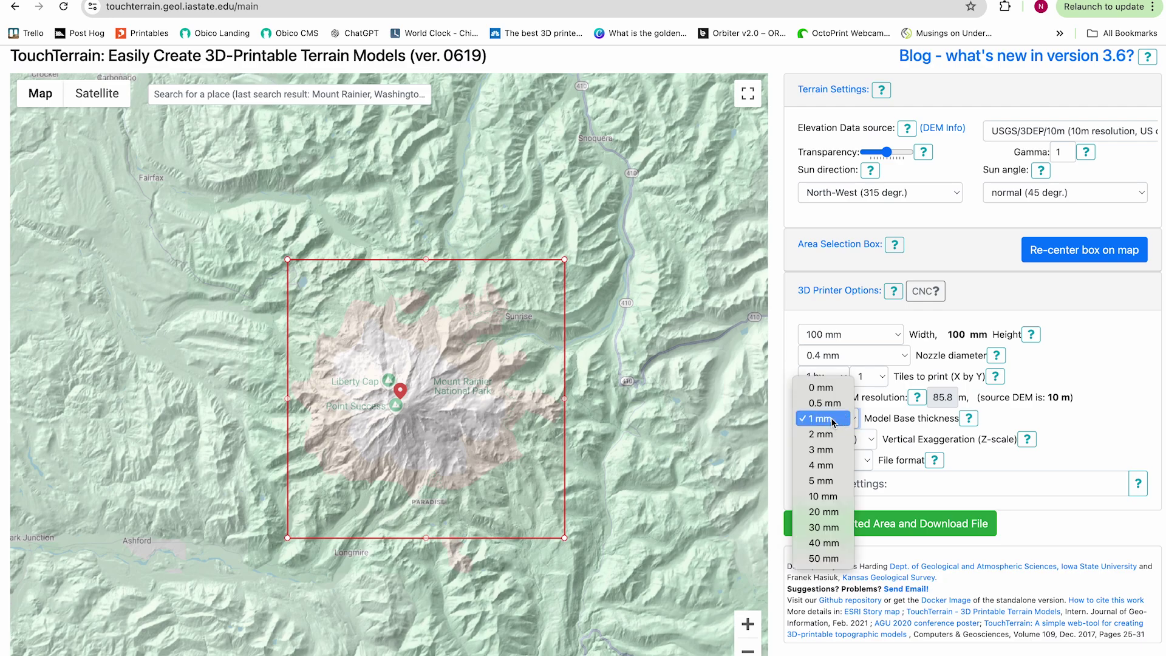
pyautogui.click(828, 496)
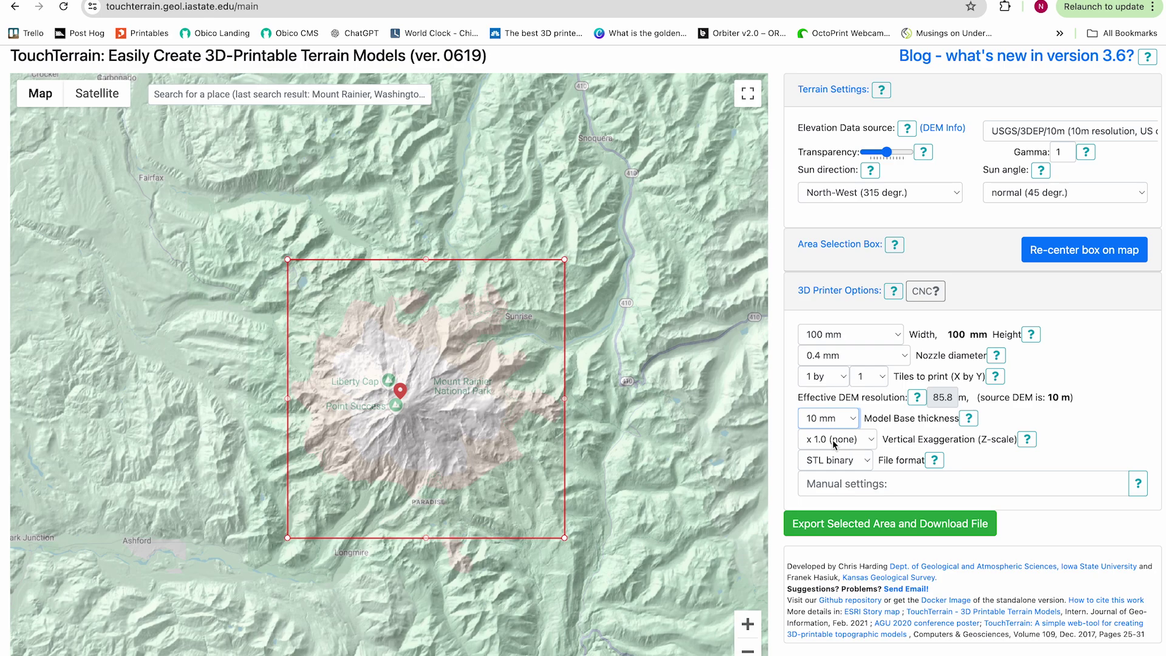
pyautogui.click(834, 441)
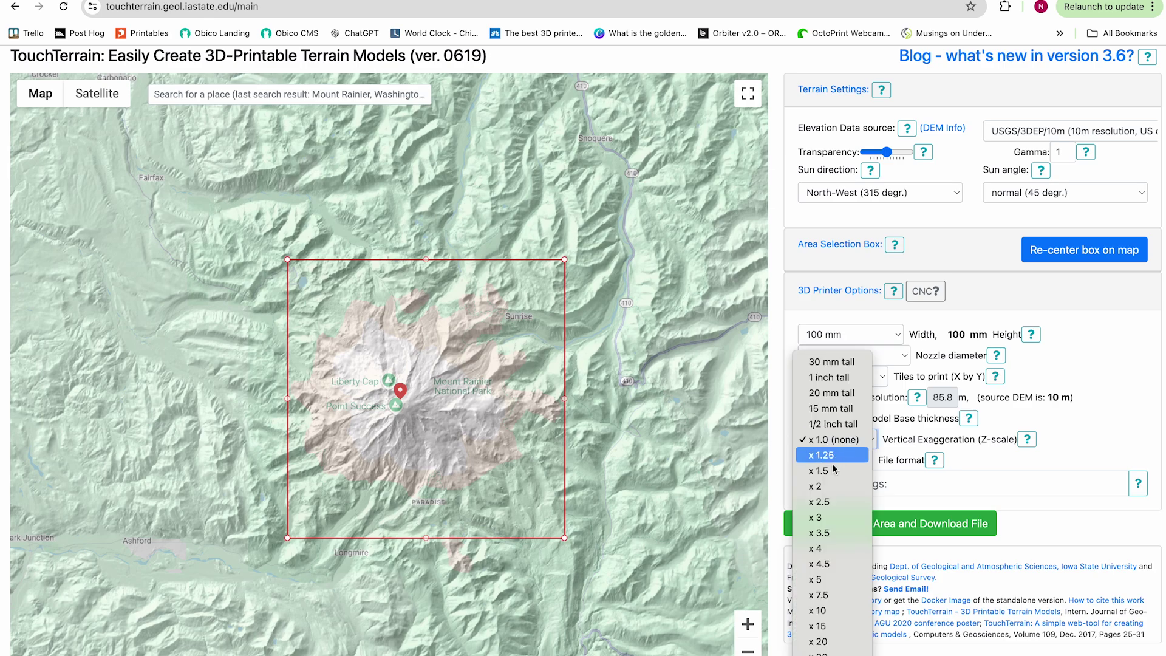
pyautogui.click(833, 610)
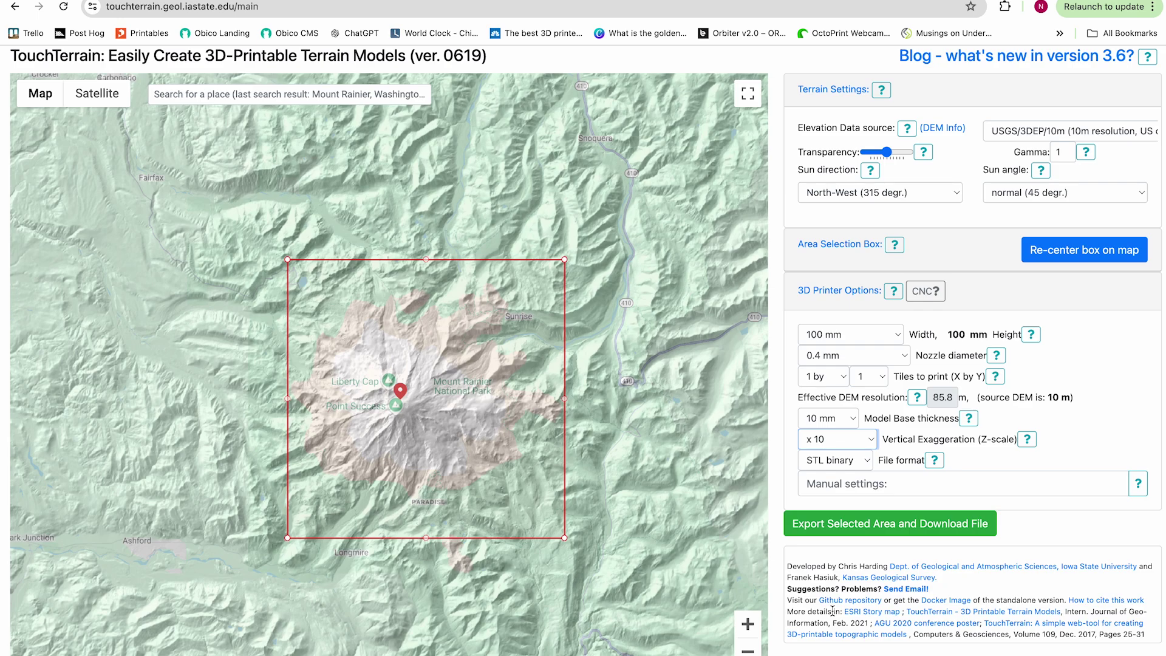
pyautogui.click(881, 524)
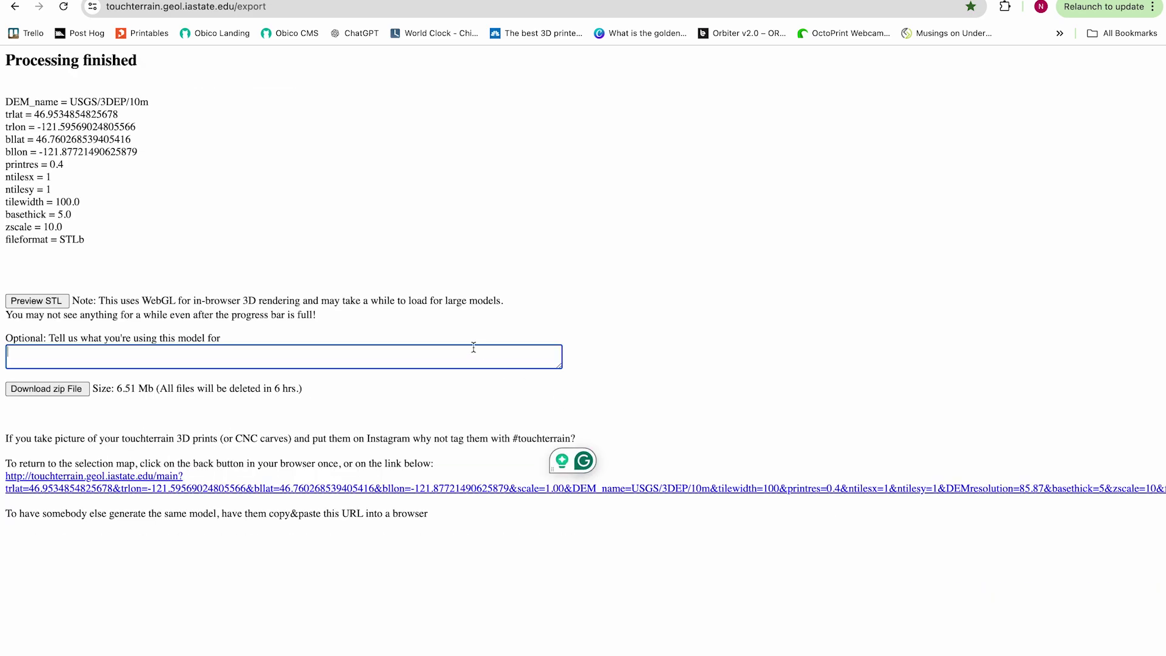
# Step: Open the STL preview of the exported terrain and inspect the exaggerated relief from another angle
pyautogui.click(35, 302)
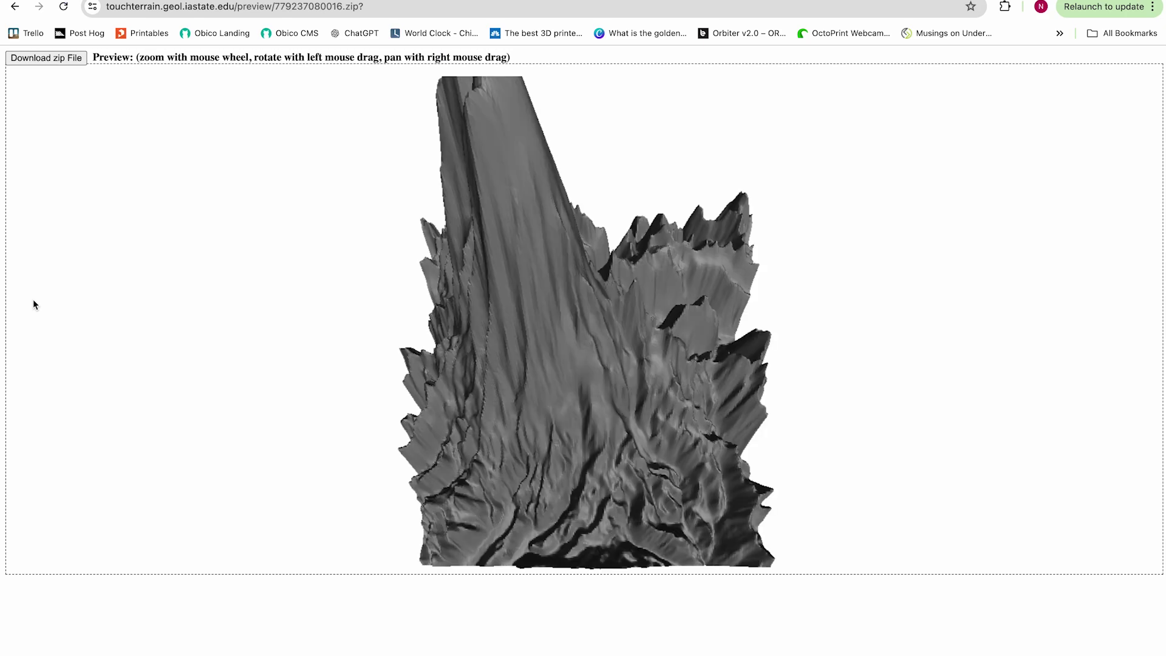
pyautogui.moveTo(315, 427); pyautogui.dragTo(435, 500)
pyautogui.scroll(-3, 305, 372)
# Step: Reopen the selection map with the same area and settings using the return link on the export results page
pyautogui.press('super+bracketleft')
pyautogui.moveTo(5, 476); pyautogui.dragTo(935, 488)
pyautogui.press('super+c')
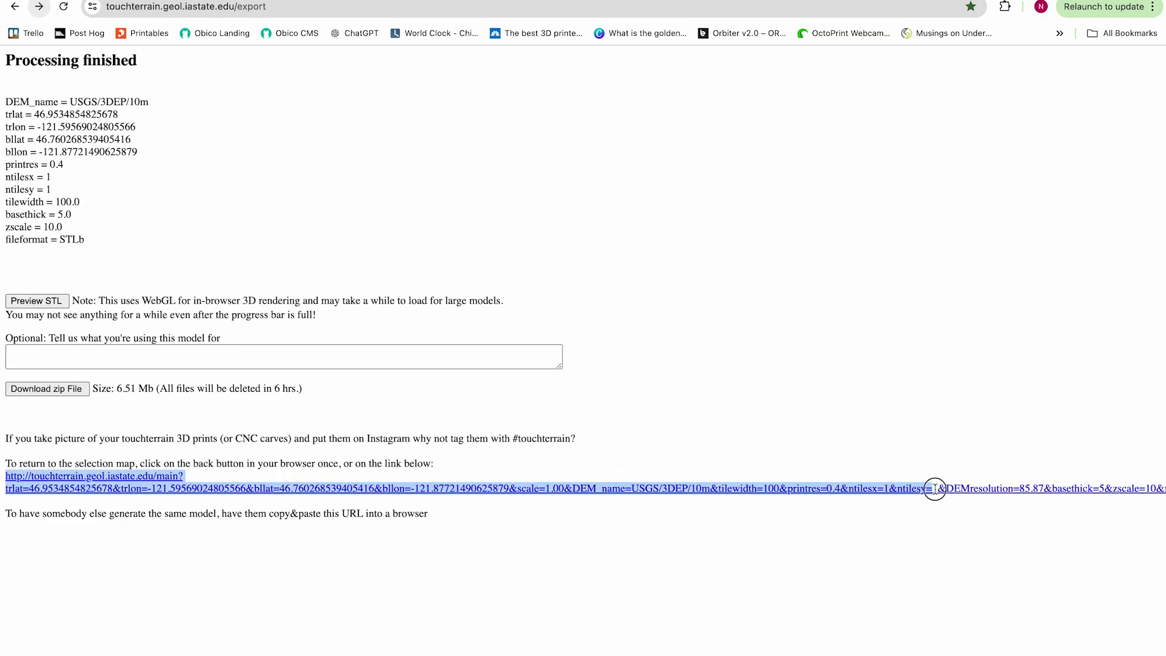
pyautogui.rightClick(540, 488)
pyautogui.click(252, 8)
pyautogui.press('super+v')
pyautogui.press('Return')
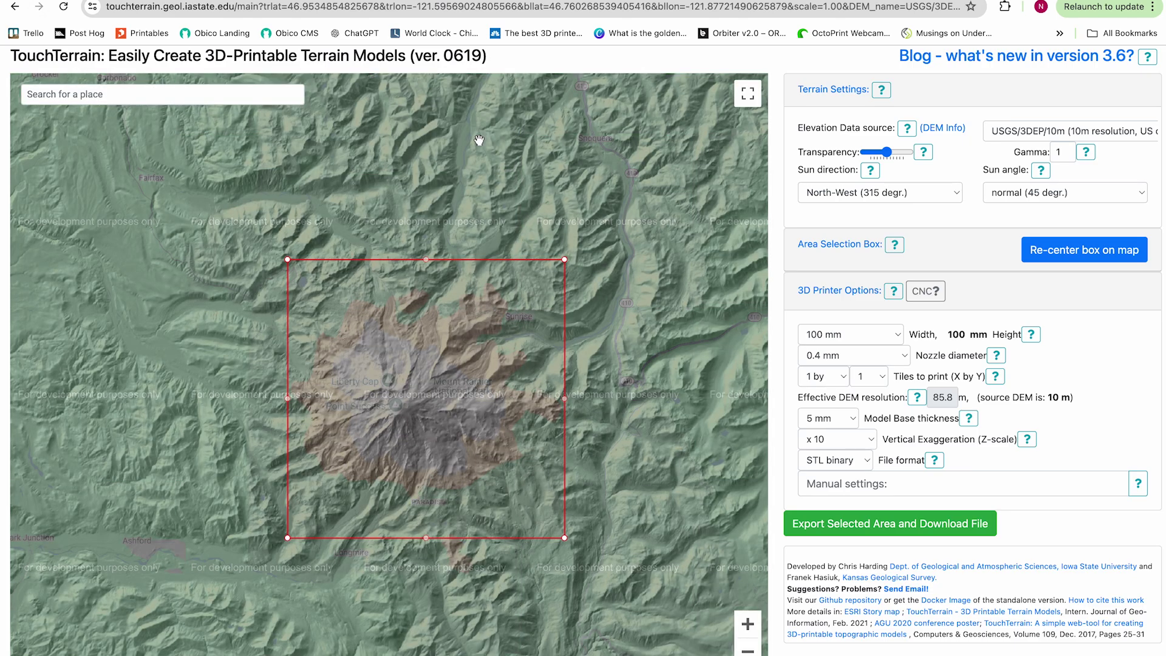
# Step: Export the selected area with x 2.5 vertical exaggeration and download the previewed model as a zip file
pyautogui.click(854, 436)
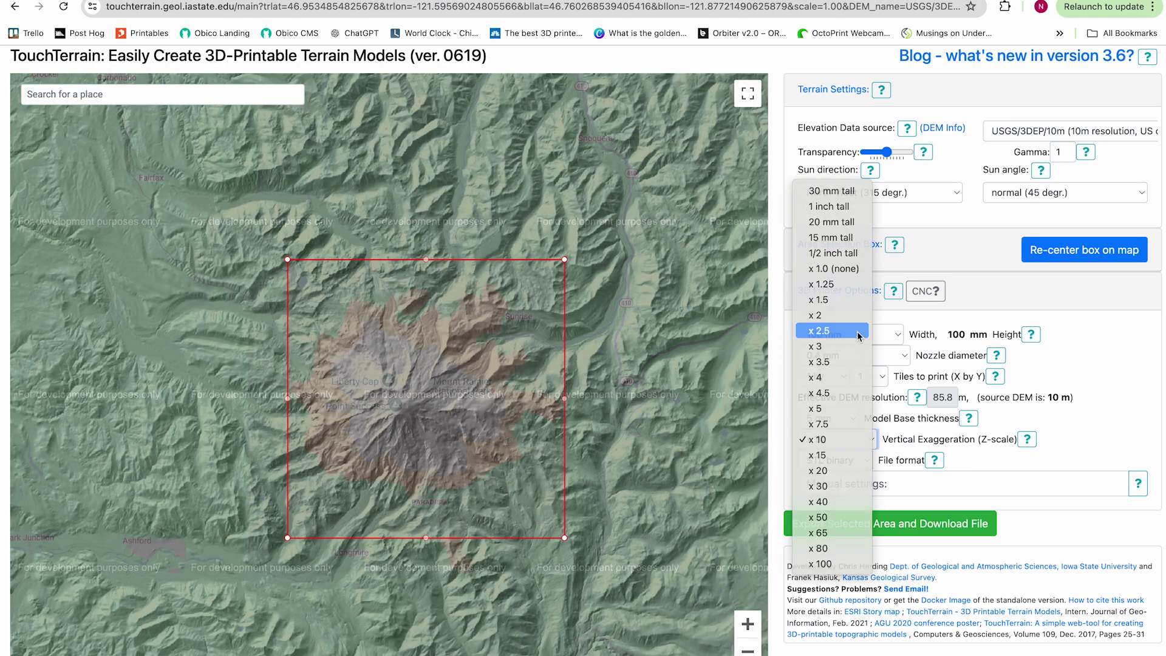
pyautogui.click(850, 331)
pyautogui.click(874, 523)
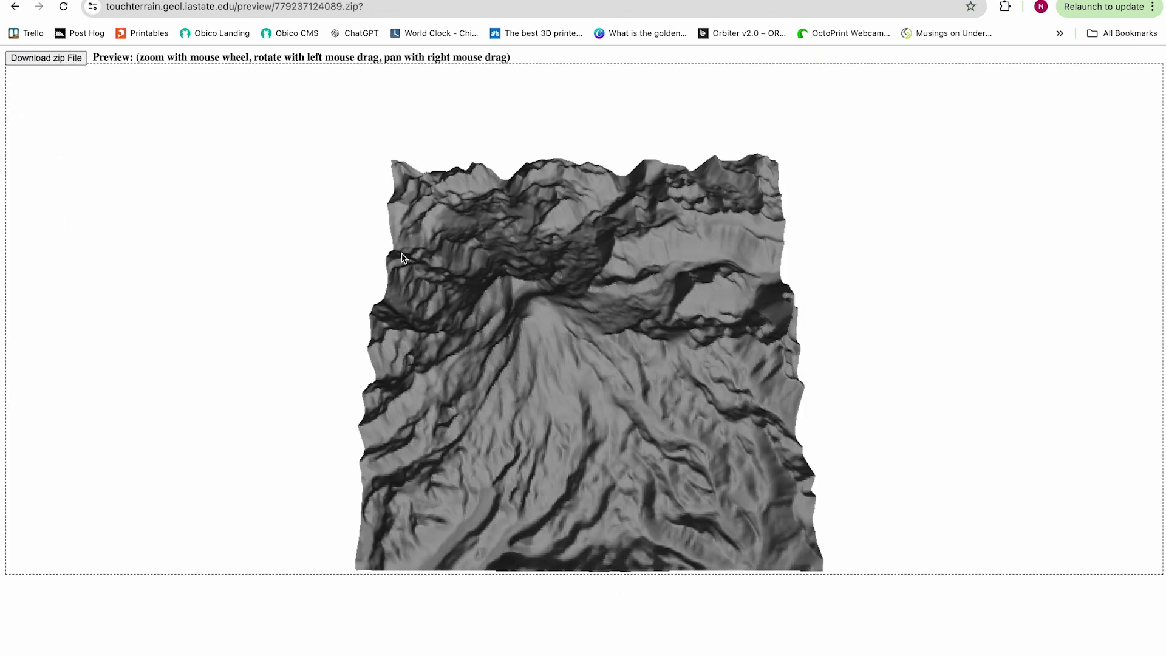
pyautogui.moveTo(574, 540); pyautogui.dragTo(344, 325)
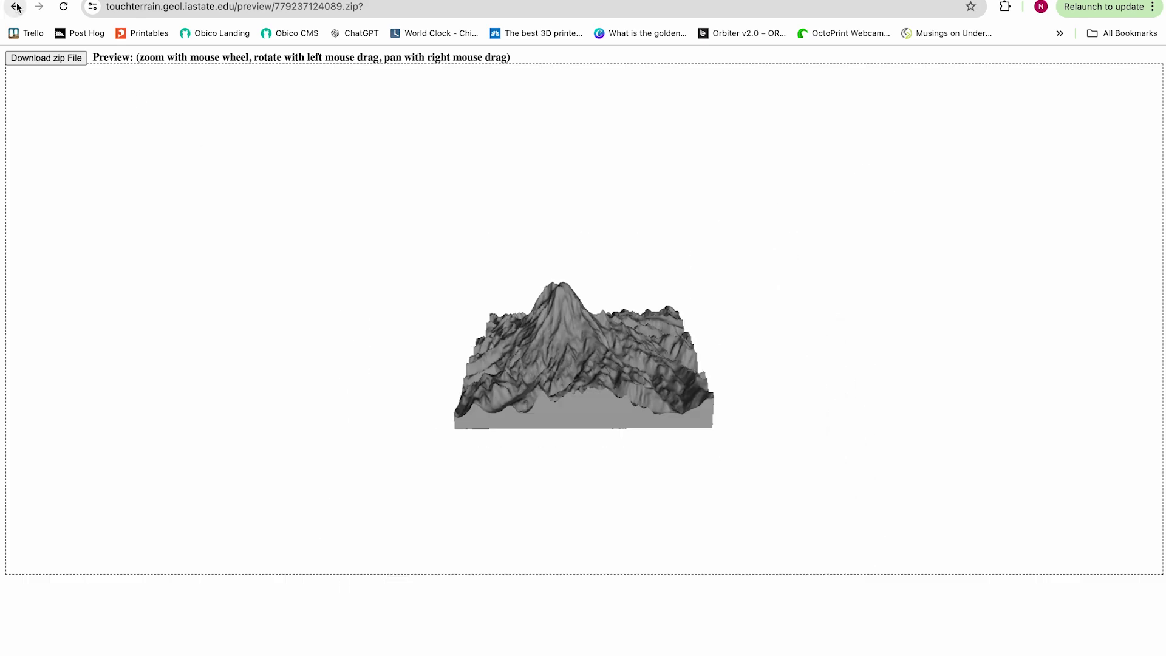
pyautogui.click(46, 57)
# Step: Return to the selection map and set the vertical exaggeration to x 5
pyautogui.click(27, 8)
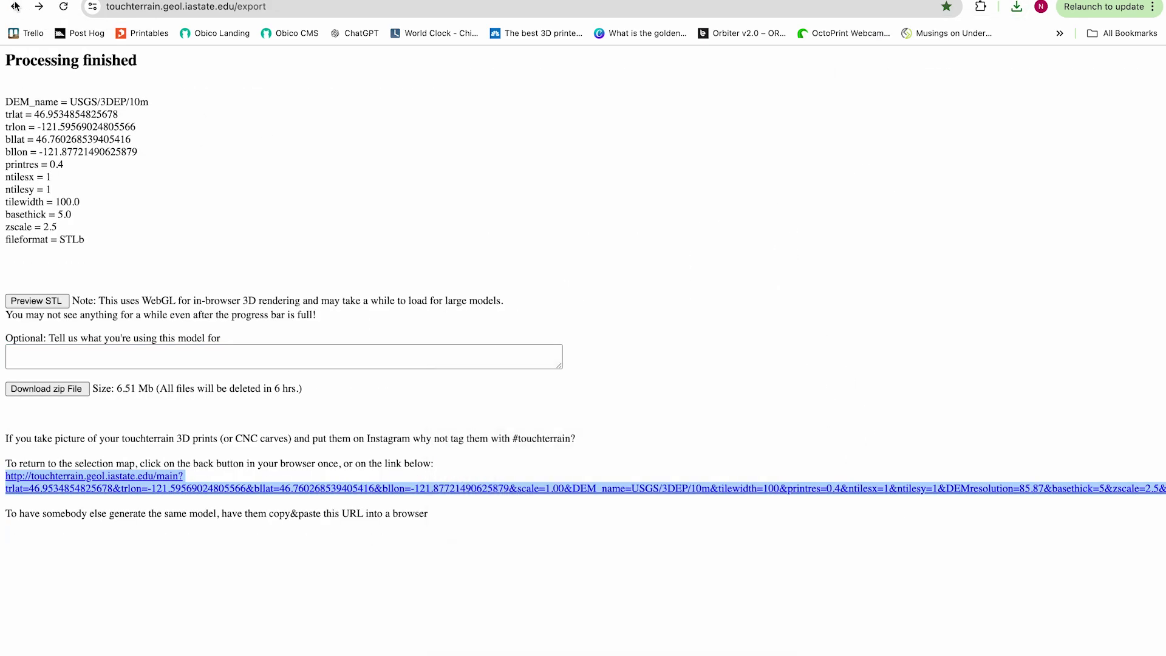
pyautogui.click(17, 7)
pyautogui.click(838, 442)
pyautogui.click(820, 517)
# Step: Export a larger area around Mount Rainier, sized to a model height of 100 mm, and open its STL preview
pyautogui.moveTo(564, 260); pyautogui.dragTo(694, 170)
pyautogui.moveTo(214, 614); pyautogui.dragTo(153, 639)
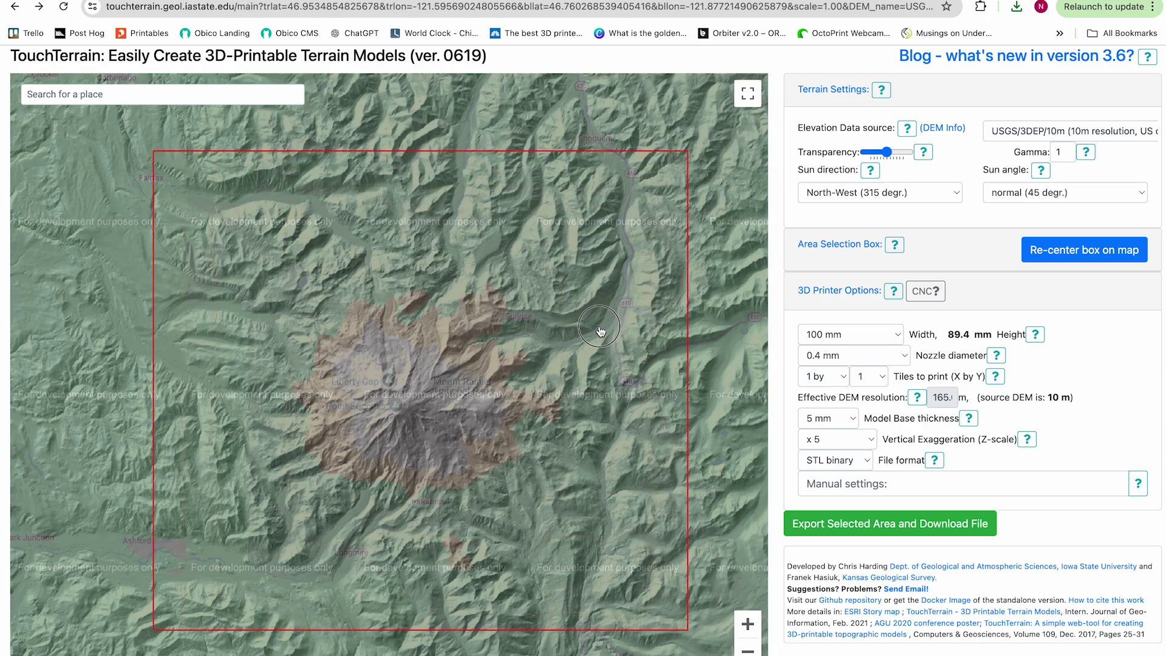
pyautogui.moveTo(424, 159); pyautogui.dragTo(425, 105)
pyautogui.scroll(-3, 433, 350)
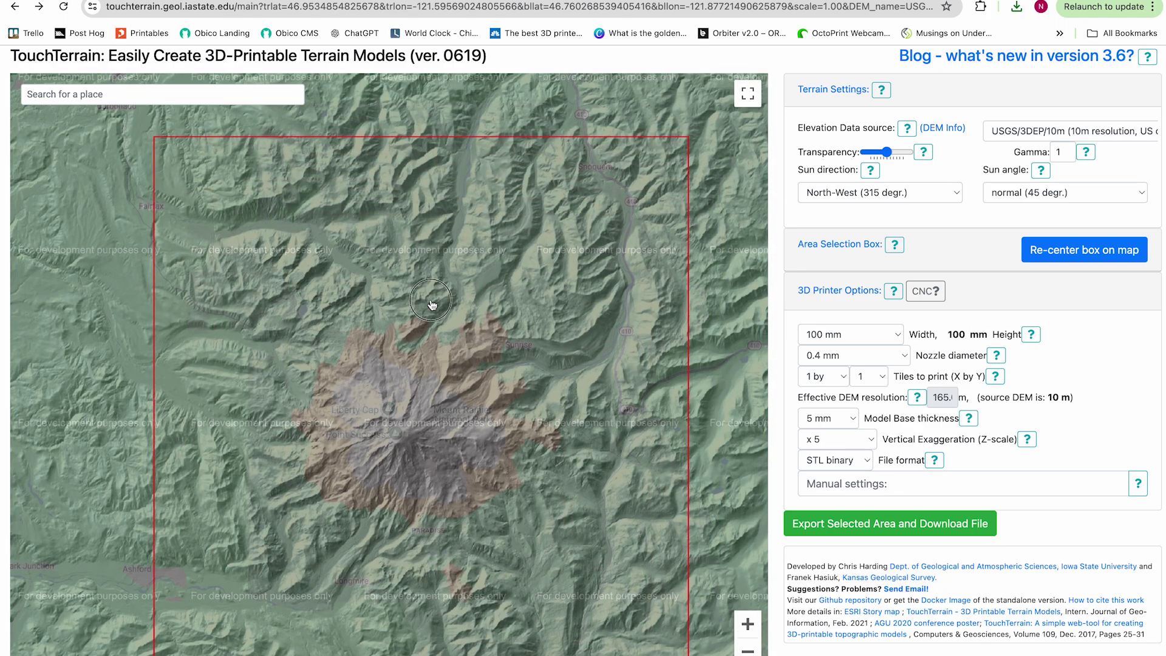
pyautogui.click(877, 525)
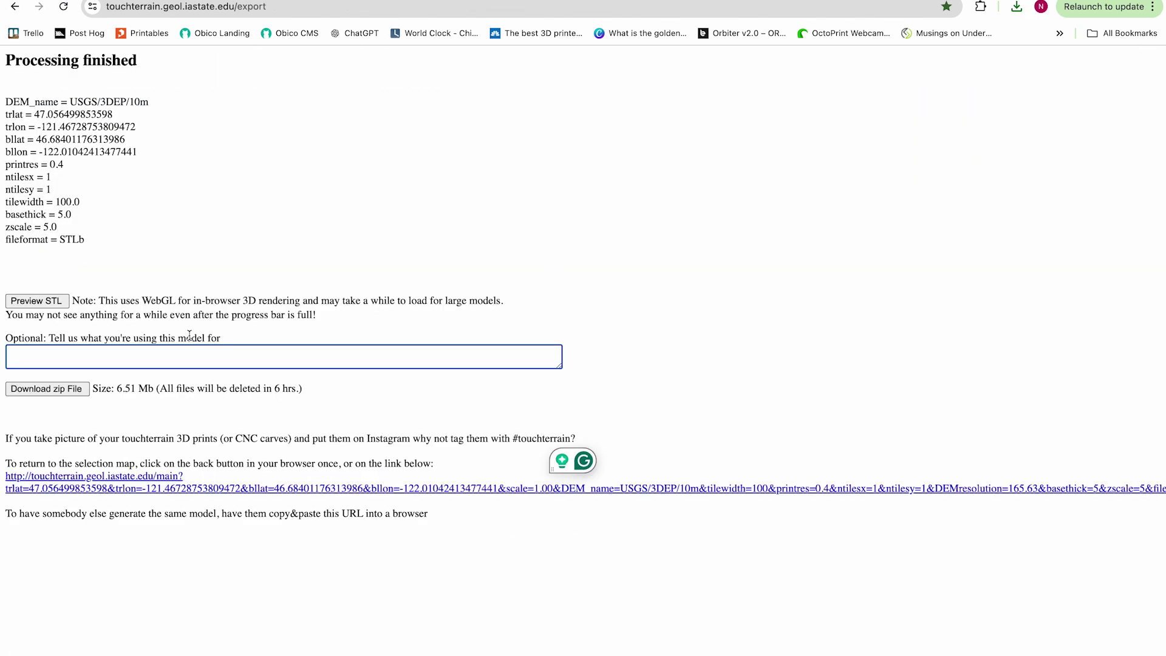
pyautogui.click(45, 304)
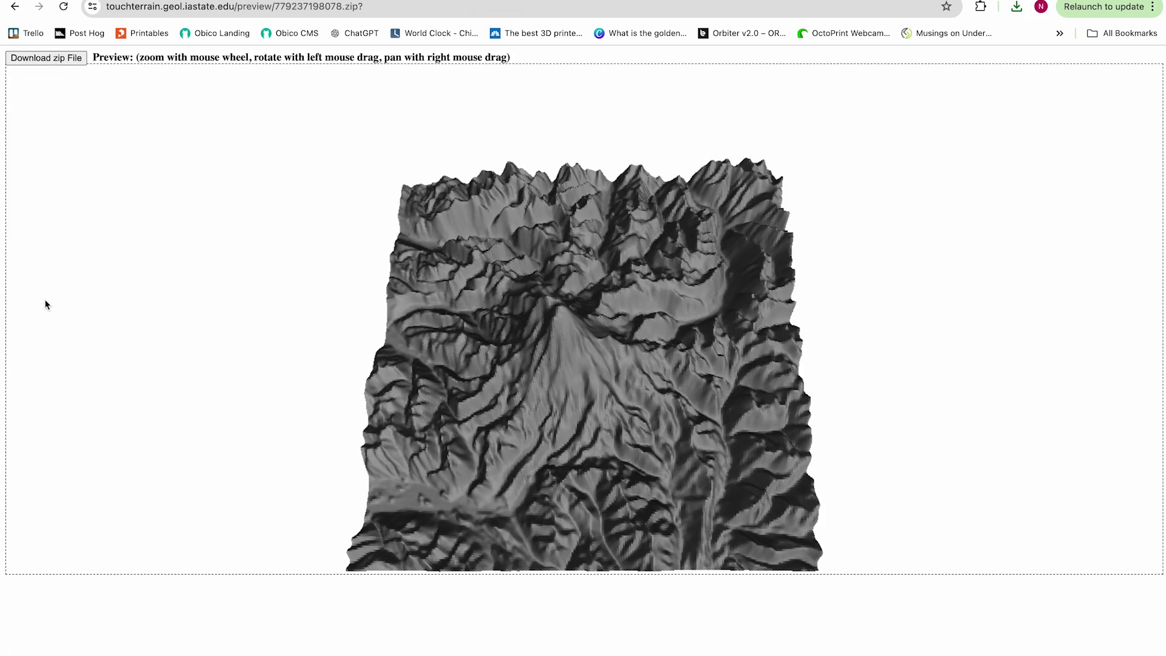
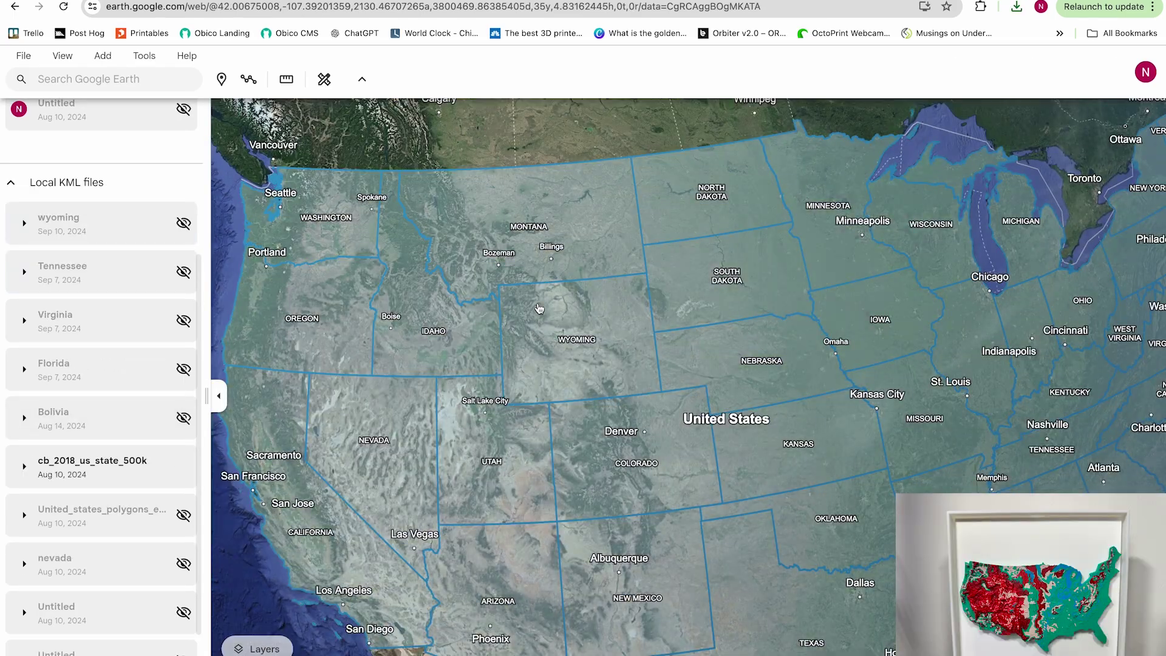
# Step: Switch to Google Earth, focus on the southeastern United States and expand the local Tennessee KML file
pyautogui.scroll(-5, 539, 309)
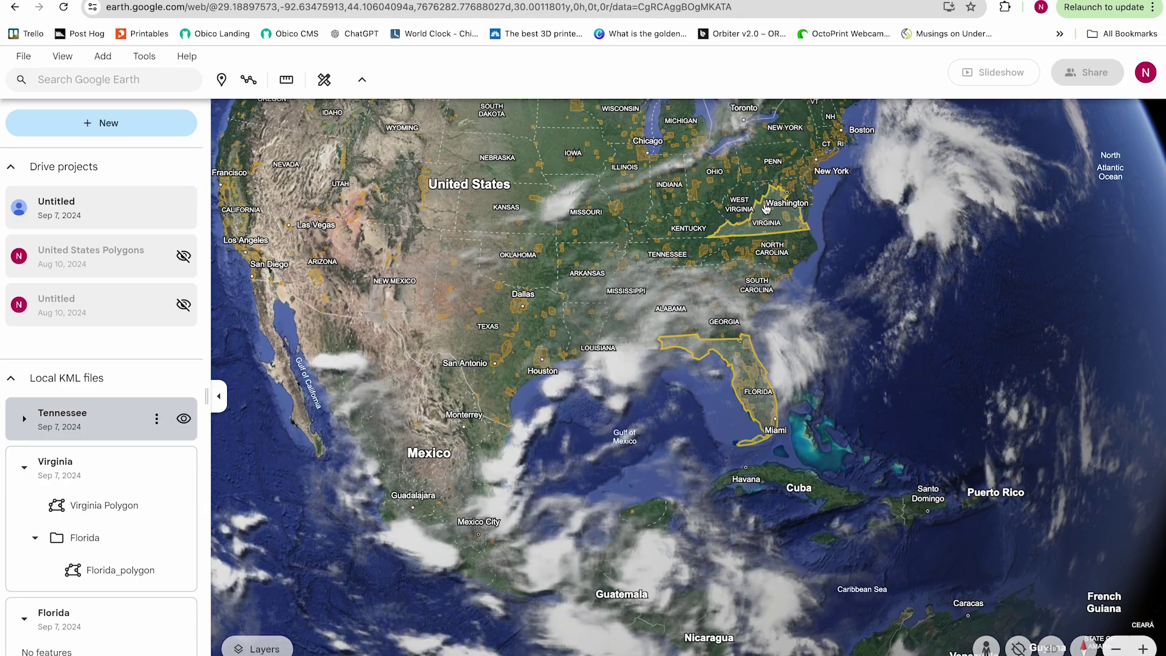
pyautogui.scroll(2, 767, 208)
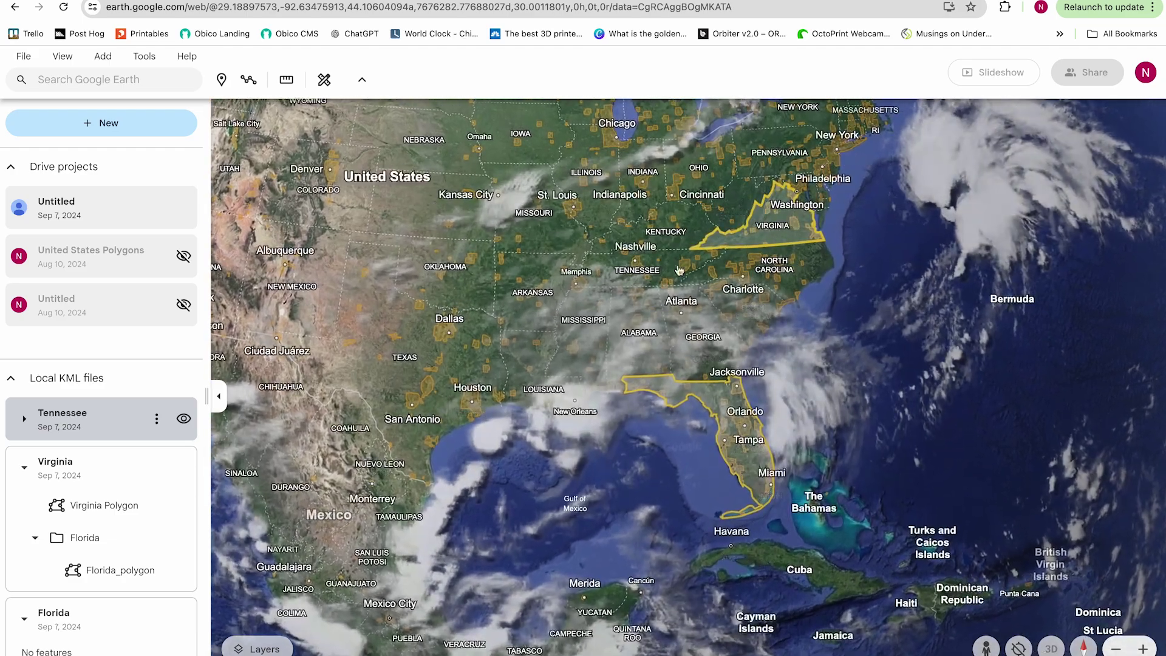
pyautogui.scroll(3, 650, 287)
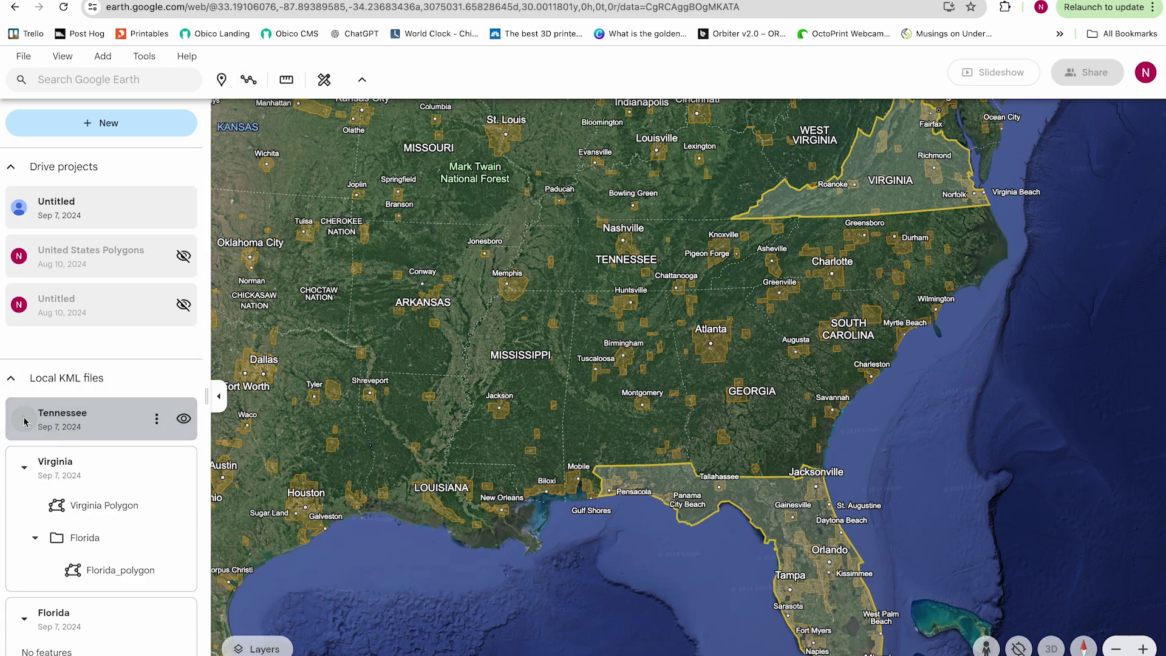
pyautogui.click(25, 421)
# Step: Start a polygon at Tennessee's northwest corner and trace the state's northern border east to the Virginia line
pyautogui.click(246, 80)
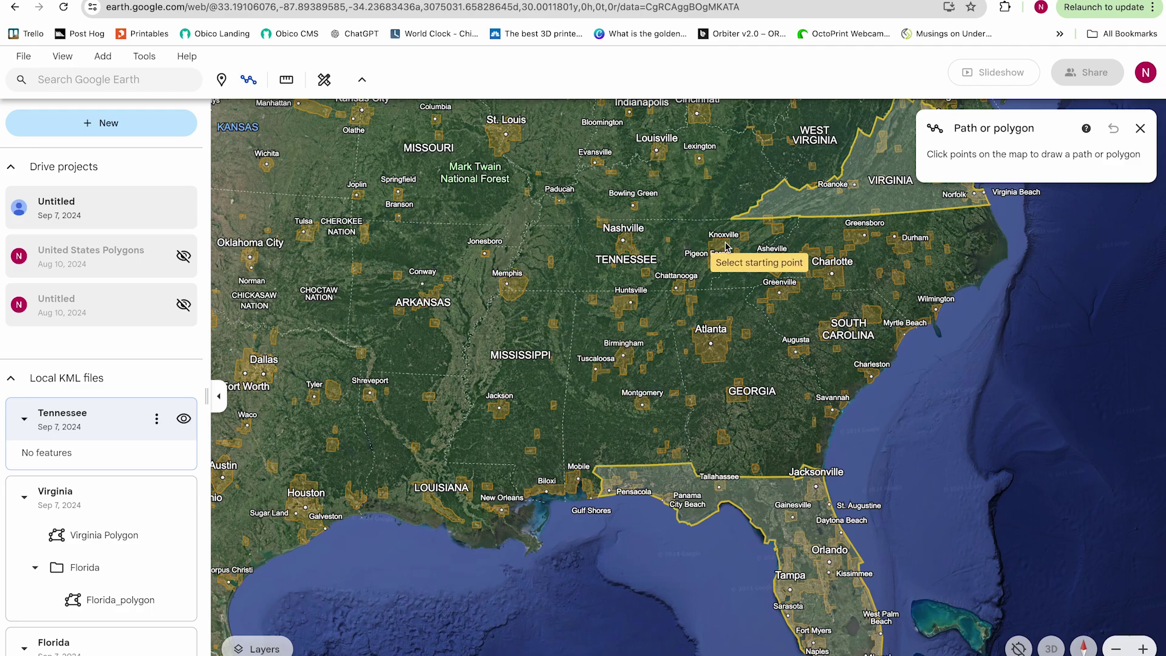
pyautogui.scroll(2, 541, 214)
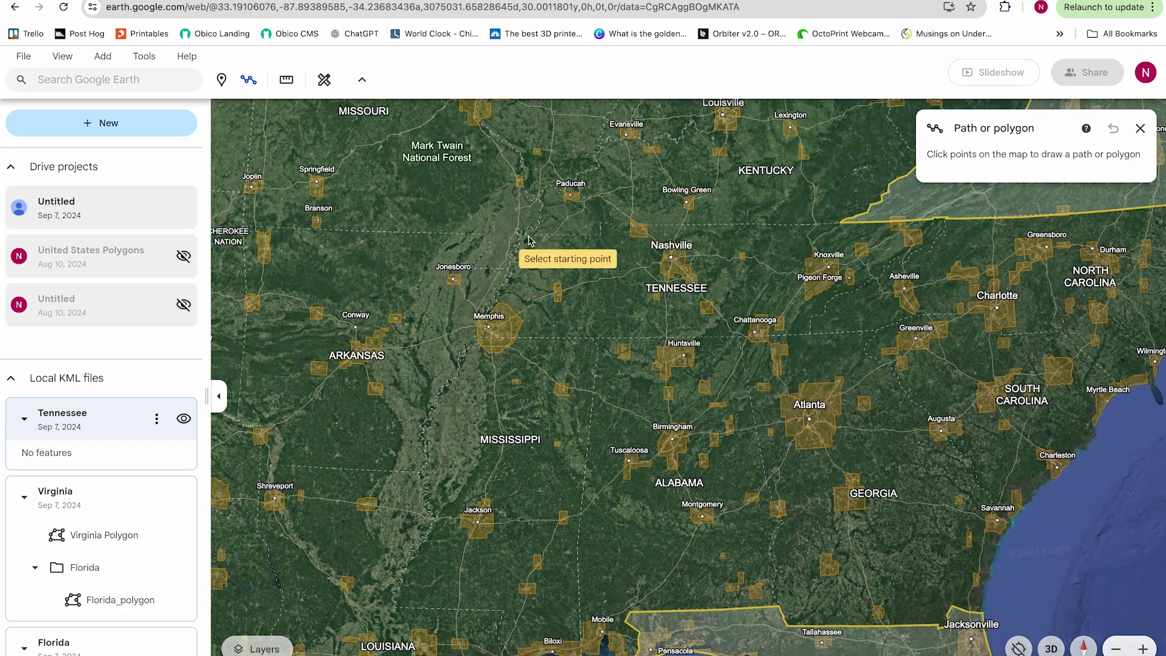
pyautogui.click(525, 234)
pyautogui.click(600, 235)
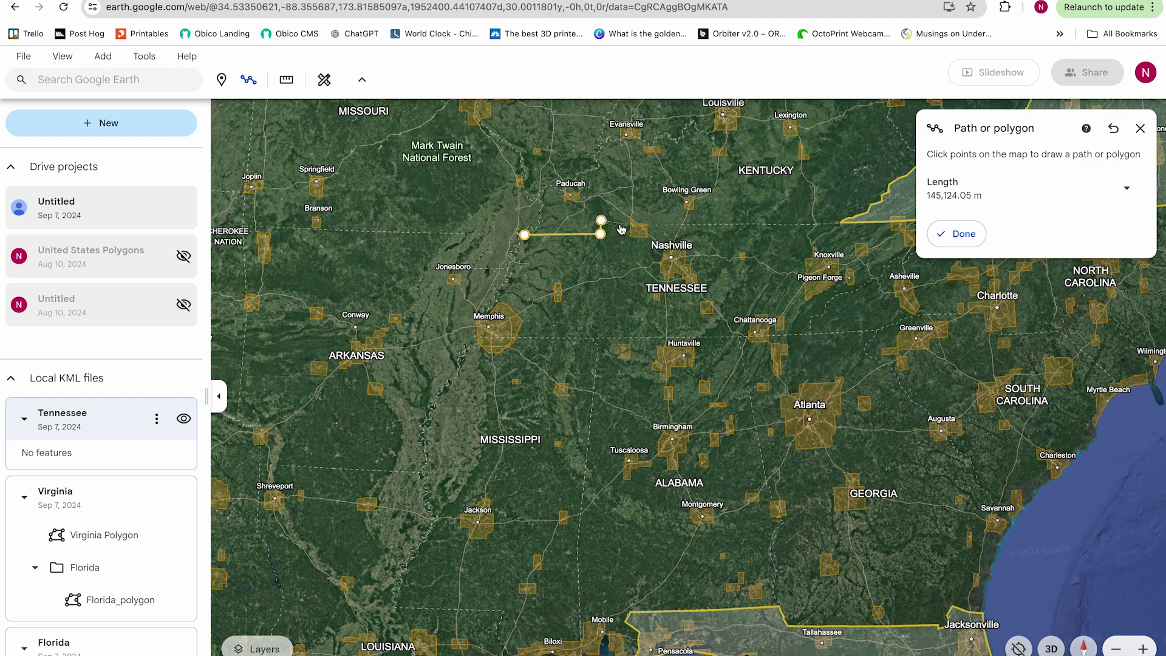
pyautogui.click(785, 229)
pyautogui.scroll(-3, 785, 230)
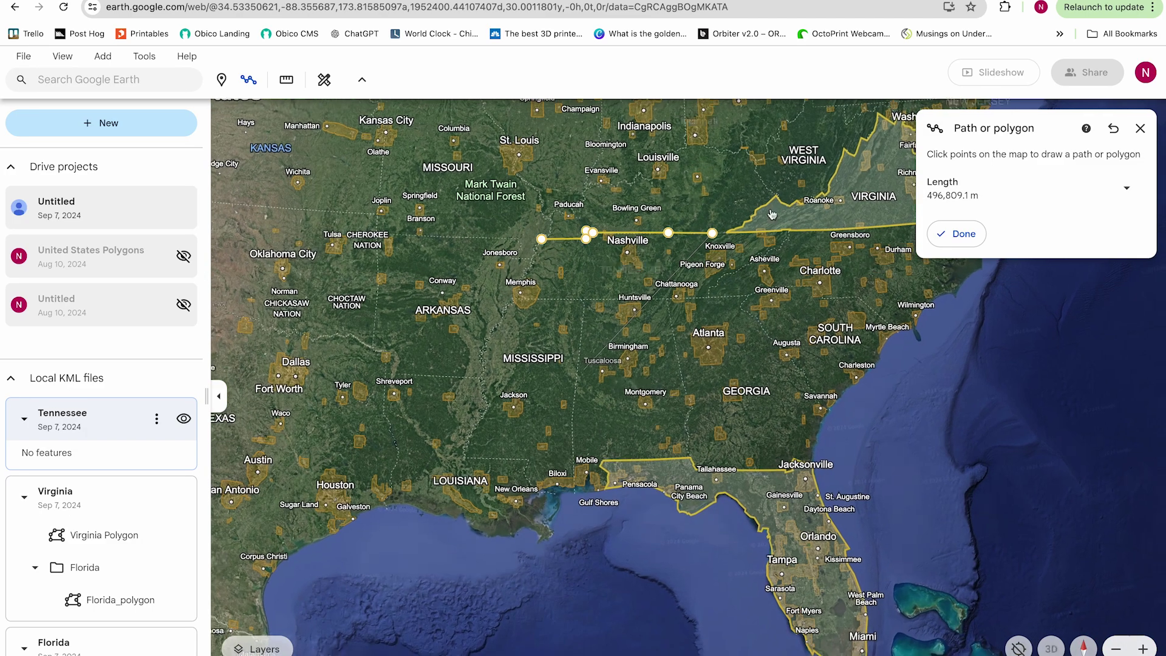
pyautogui.click(785, 229)
# Step: Continue the outline down Tennessee's eastern border with North Carolina to the state's southeast corner
pyautogui.scroll(3, 785, 229)
pyautogui.click(777, 245)
pyautogui.click(767, 245)
pyautogui.click(755, 262)
pyautogui.click(738, 263)
pyautogui.click(697, 289)
pyautogui.scroll(-3, 697, 290)
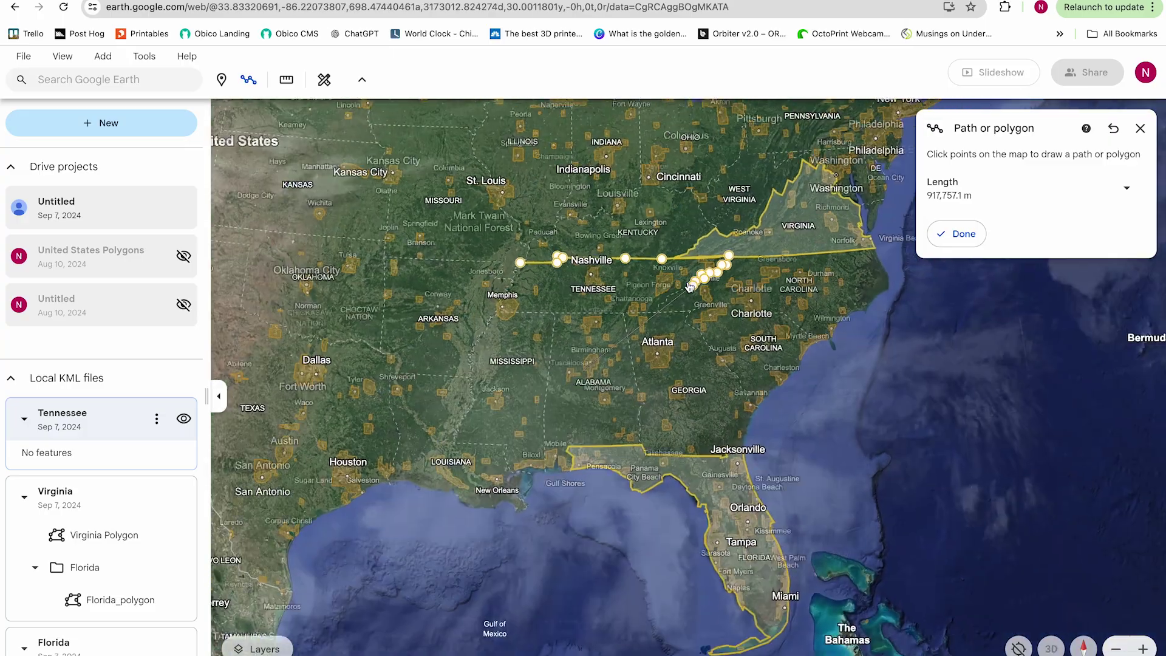
pyautogui.scroll(3, 668, 291)
pyautogui.click(669, 268)
# Step: Trace Tennessee's southern border west to Memphis and close the polygon up the western border at its starting point
pyautogui.click(550, 317)
pyautogui.scroll(-3, 550, 317)
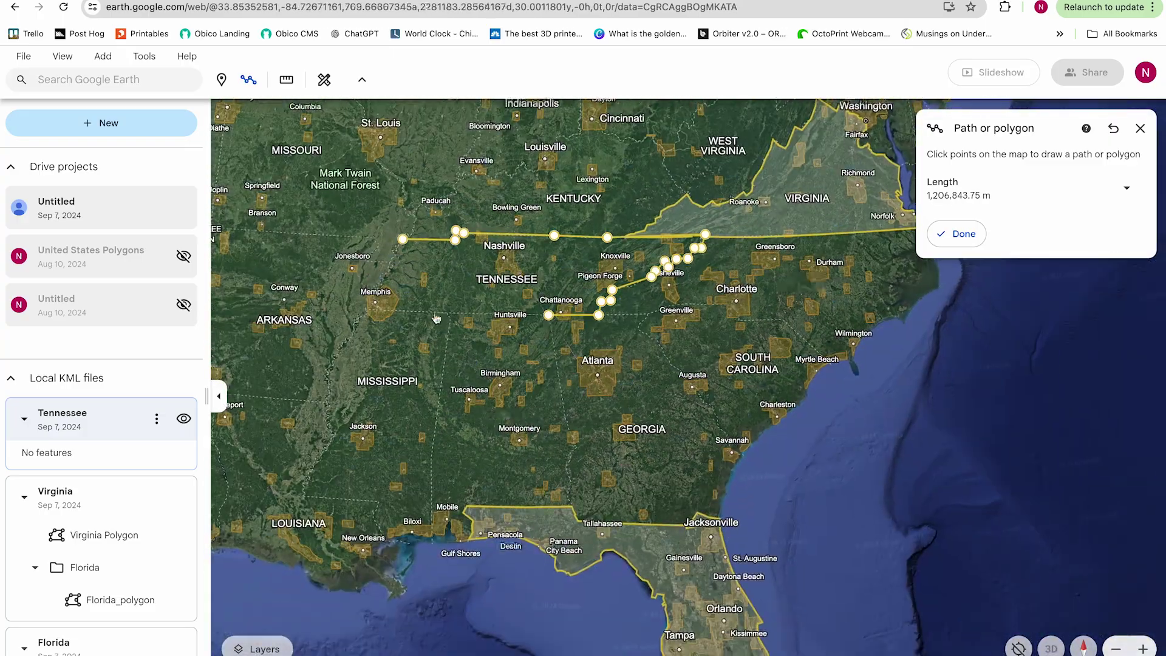
pyautogui.click(367, 314)
pyautogui.scroll(2, 367, 314)
pyautogui.scroll(-3, 370, 310)
pyautogui.scroll(4, 376, 304)
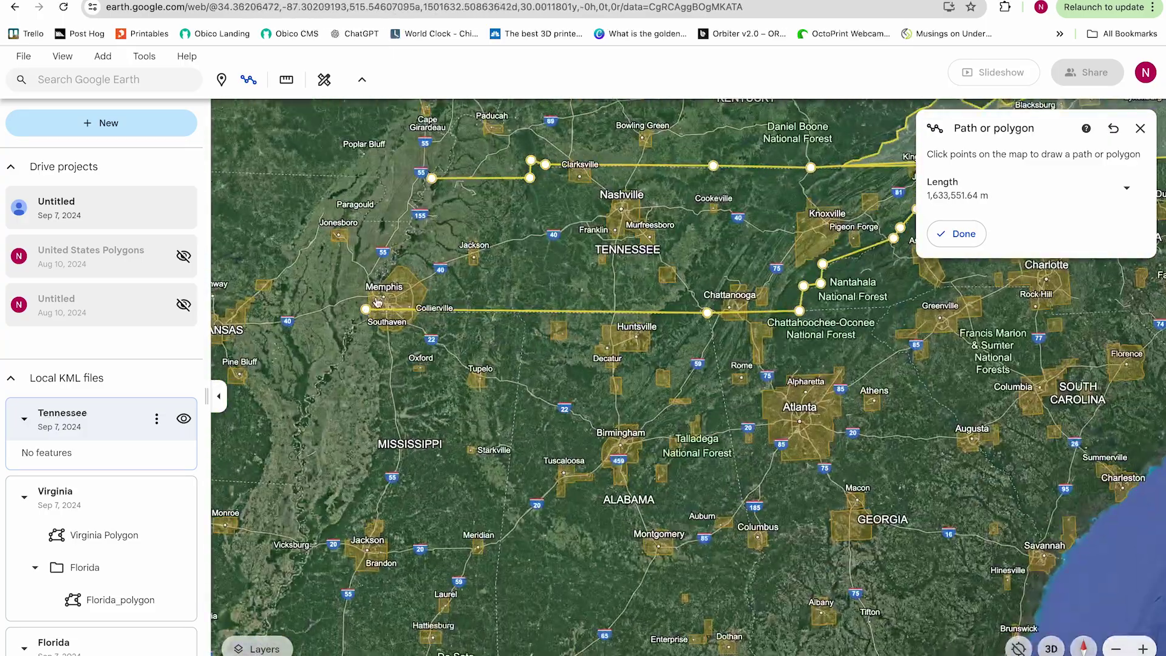
pyautogui.click(431, 178)
# Step: Adjust the polygon points around Tennessee's northeast corner to follow the state line more closely
pyautogui.scroll(-2, 431, 178)
pyautogui.moveTo(760, 207); pyautogui.dragTo(581, 266)
pyautogui.scroll(3, 581, 266)
pyautogui.click(326, 262)
pyautogui.moveTo(326, 263); pyautogui.dragTo(524, 262)
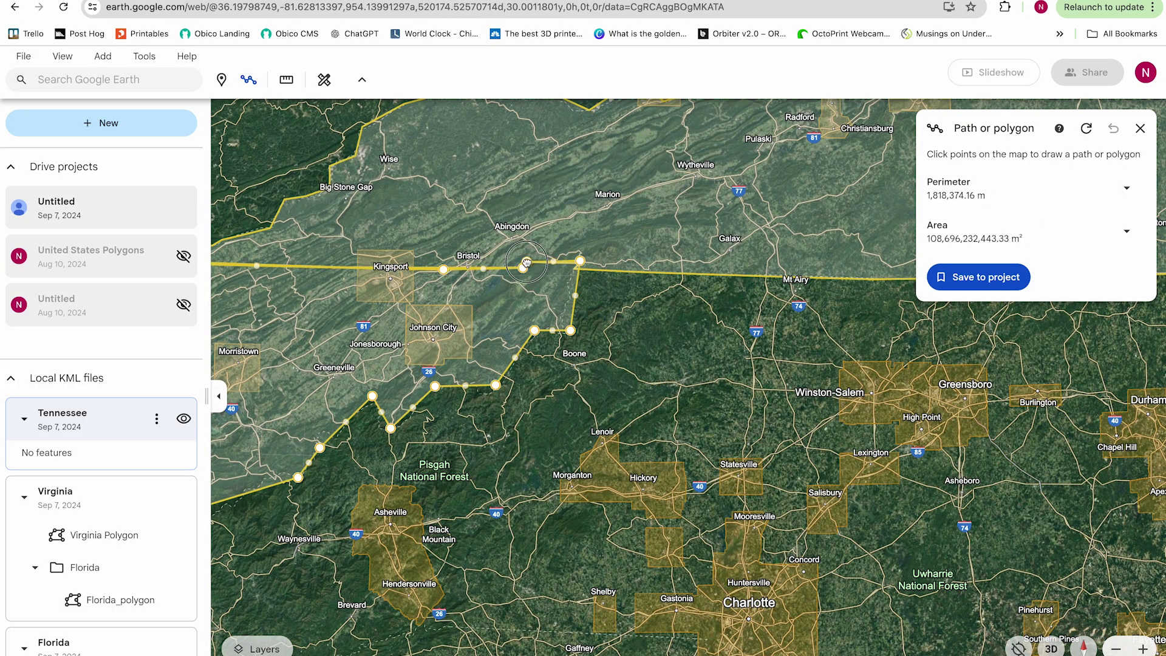
pyautogui.scroll(2, 580, 285)
pyautogui.moveTo(575, 314); pyautogui.dragTo(559, 340)
pyautogui.scroll(-5, 560, 340)
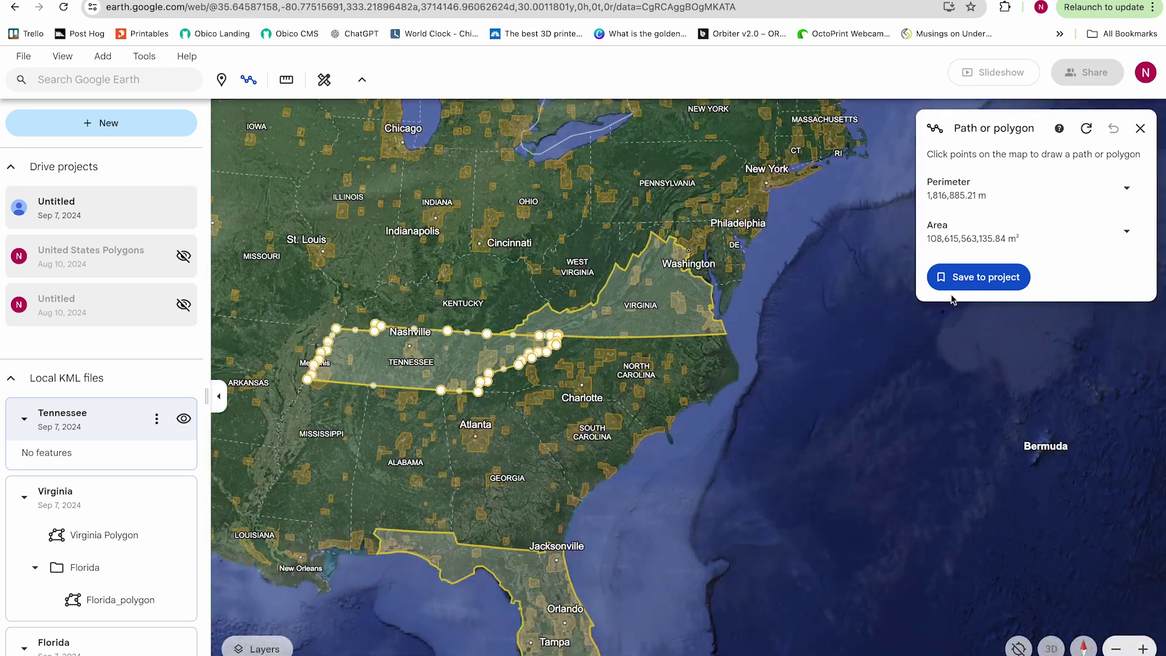
# Step: Save the polygon to the project as Tennessee and export the Tennessee project as a KML file
pyautogui.click(984, 278)
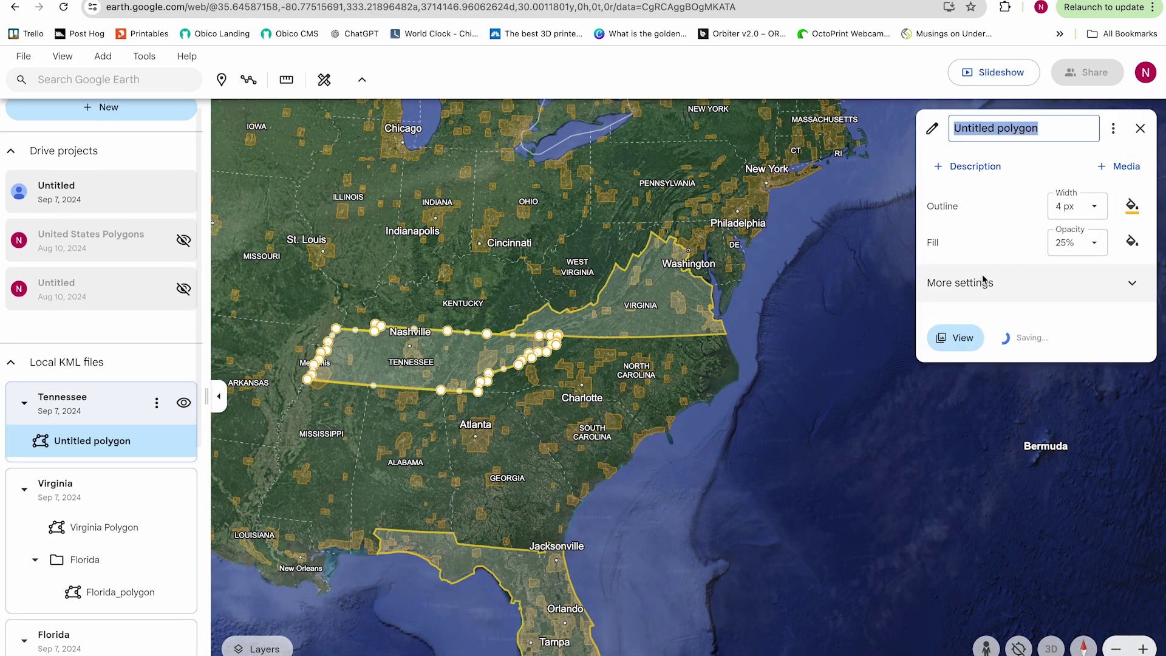
pyautogui.write('Tennessee')
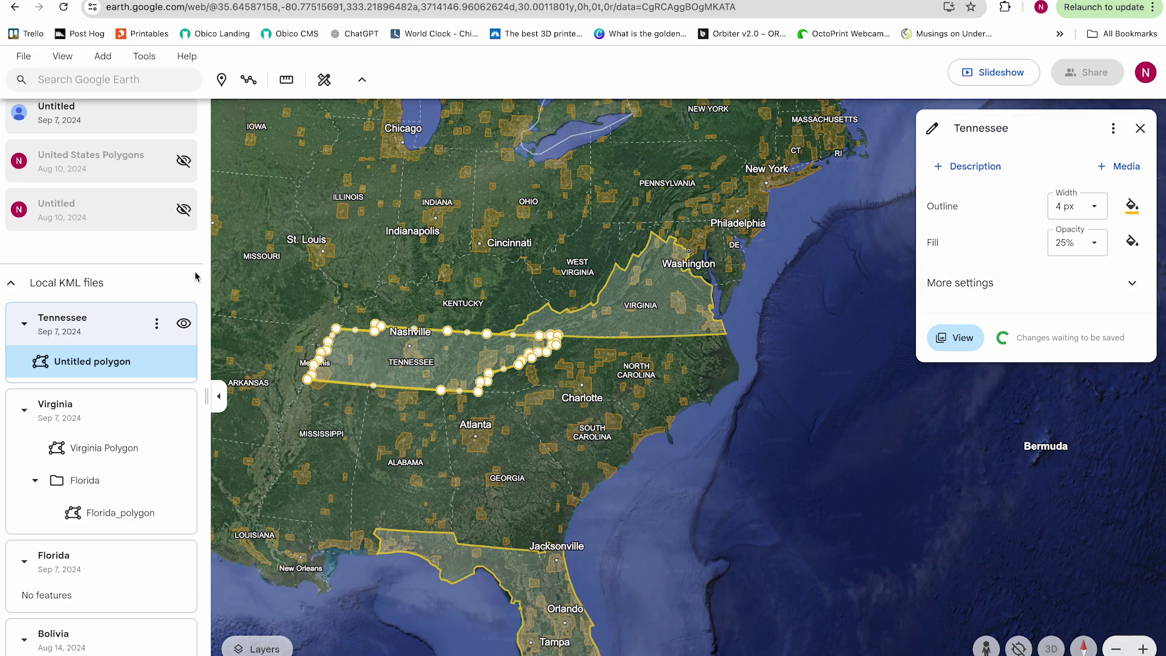
pyautogui.click(157, 323)
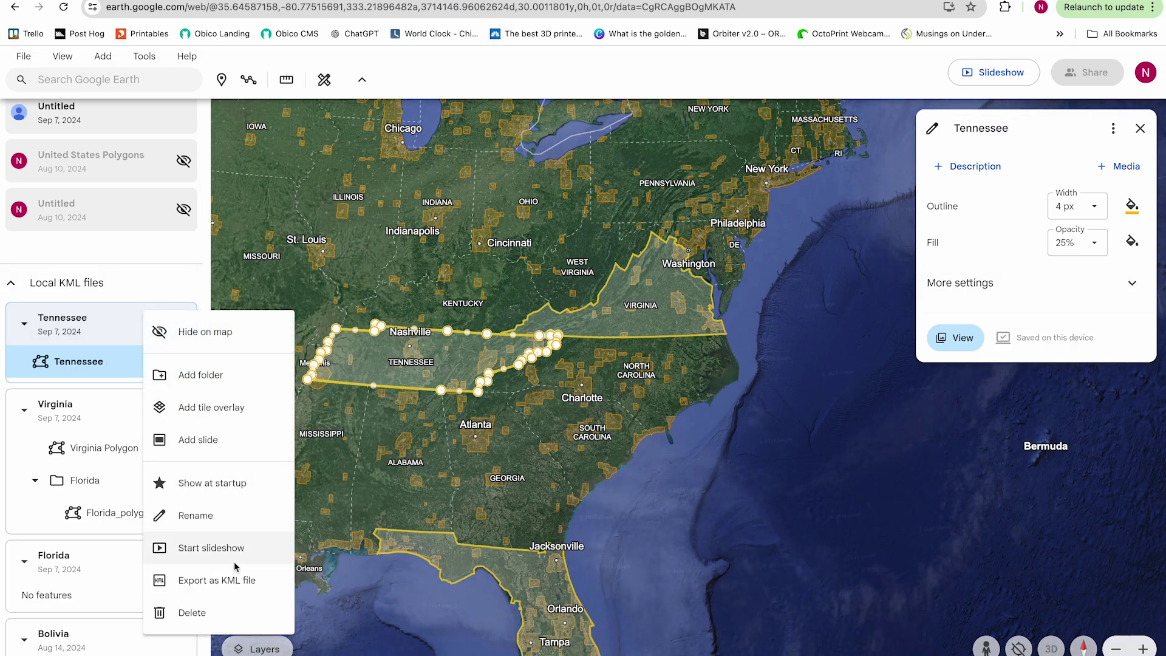
pyautogui.click(230, 581)
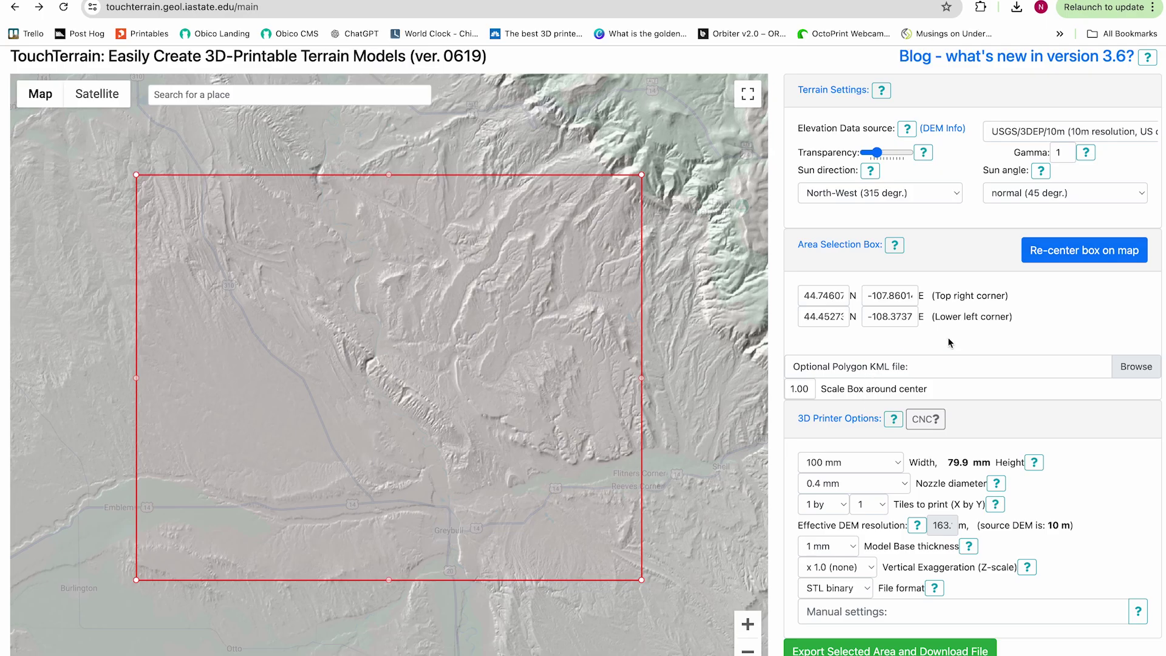
# Step: In TouchTerrain, load Tennessee.kml from the Downloads folder as the optional polygon file
pyautogui.click(1144, 367)
pyautogui.click(538, 242)
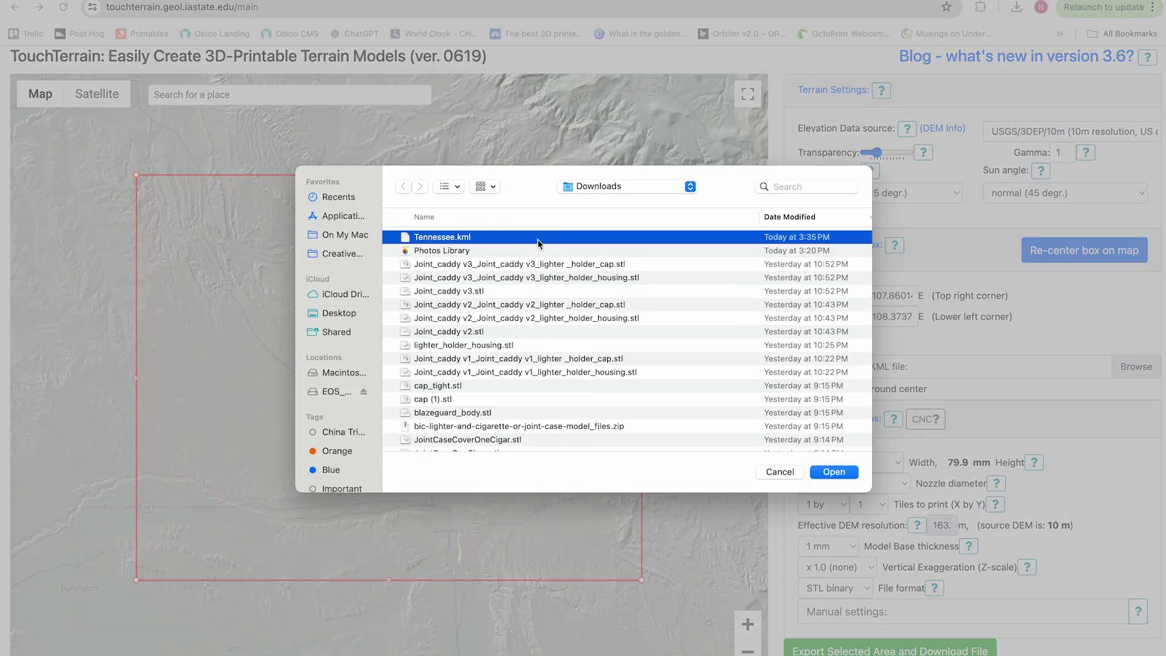
pyautogui.click(855, 475)
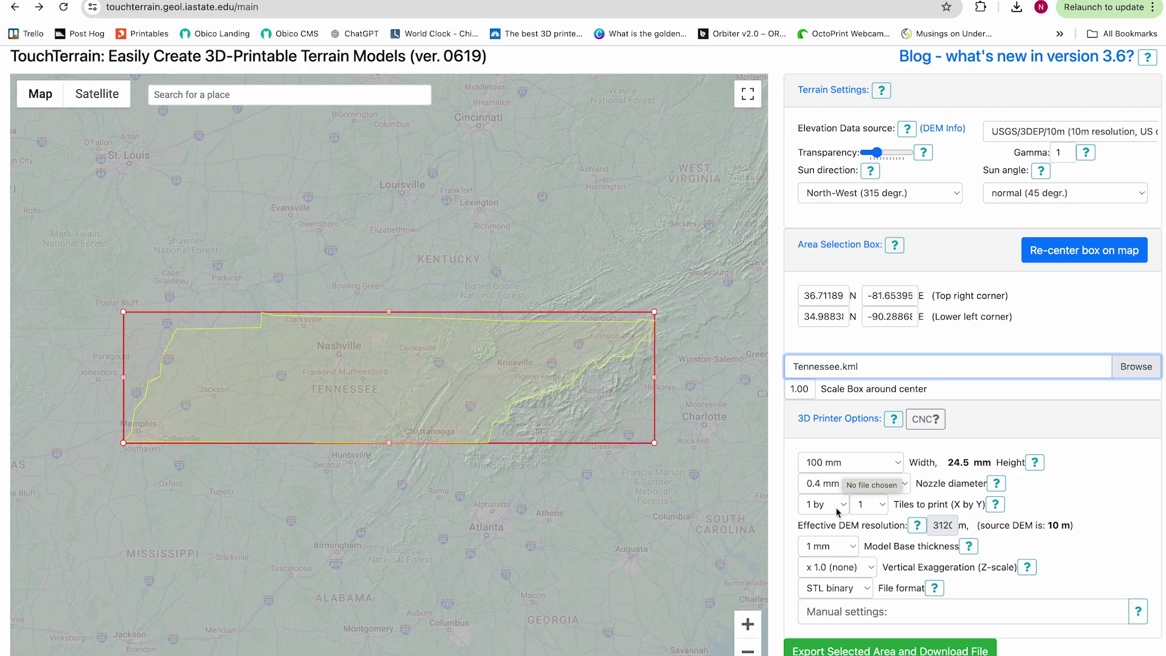
# Step: Export the Tennessee area with a 10 mm model base thickness and x 40 vertical exaggeration, and open its STL preview
pyautogui.click(833, 547)
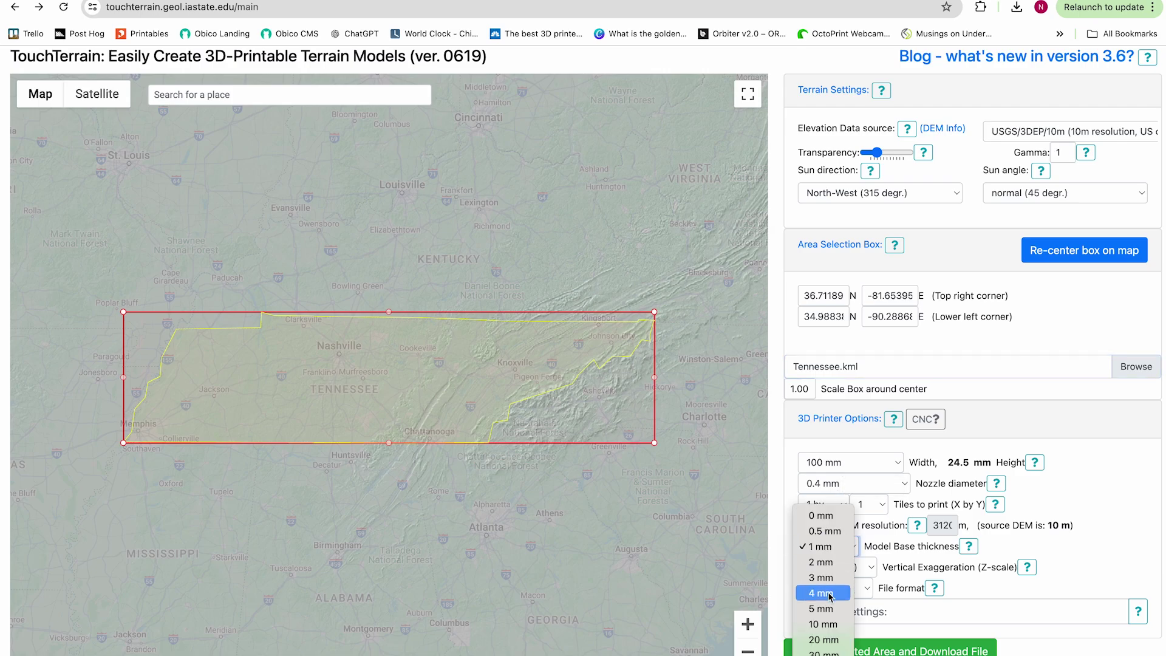
pyautogui.click(825, 624)
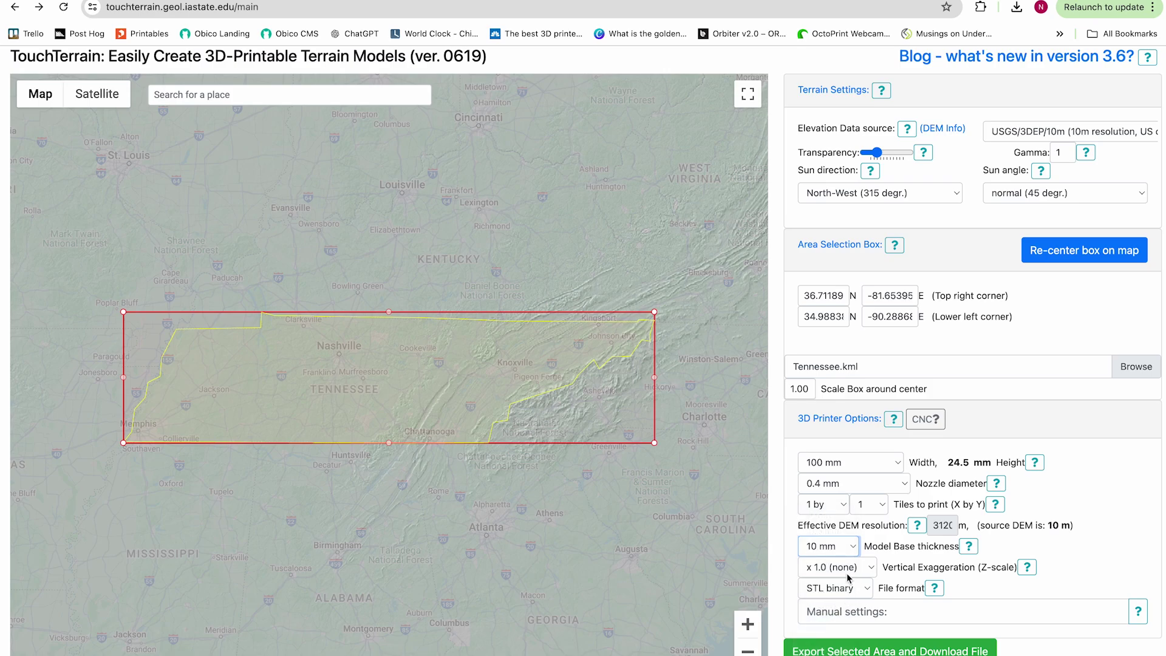
pyautogui.click(851, 568)
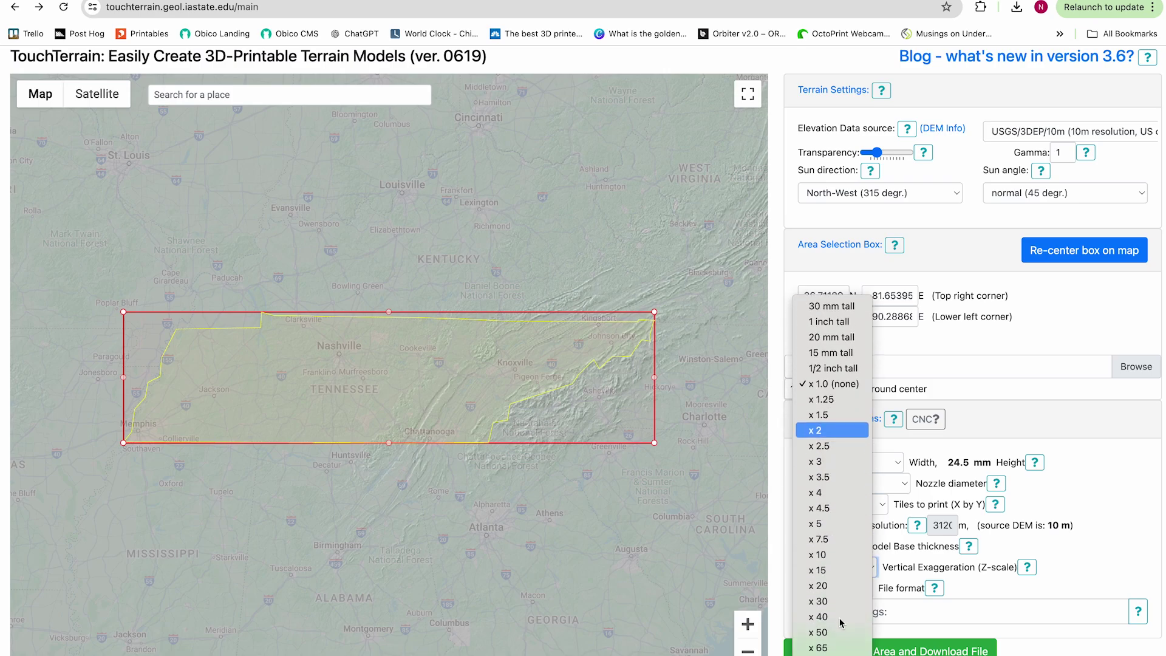
pyautogui.click(951, 620)
pyautogui.click(948, 649)
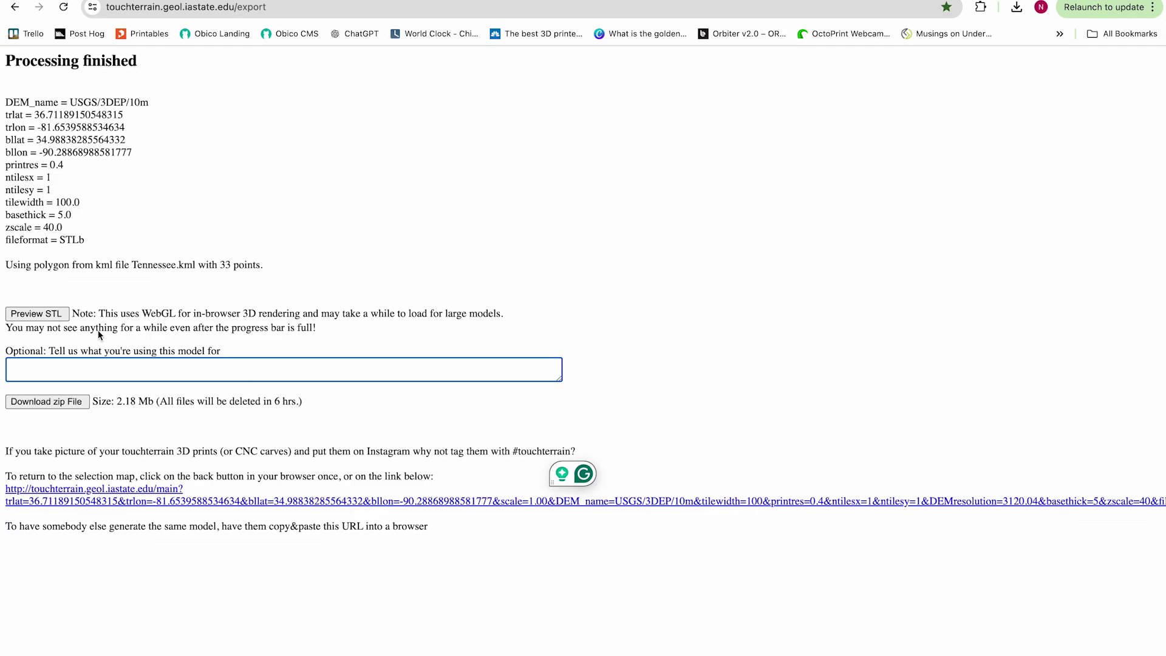
pyautogui.click(52, 313)
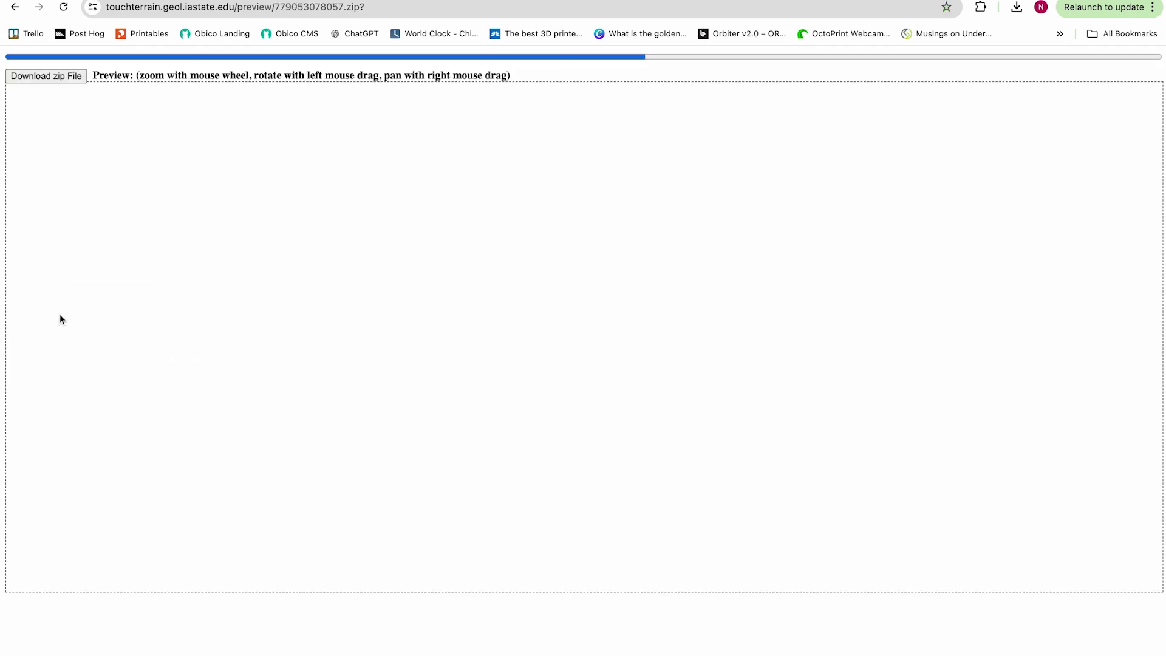
# Step: Examine the Tennessee terrain preview from several angles and zoom levels, checking the exaggerated relief and the cut outline
pyautogui.moveTo(422, 484); pyautogui.dragTo(442, 424)
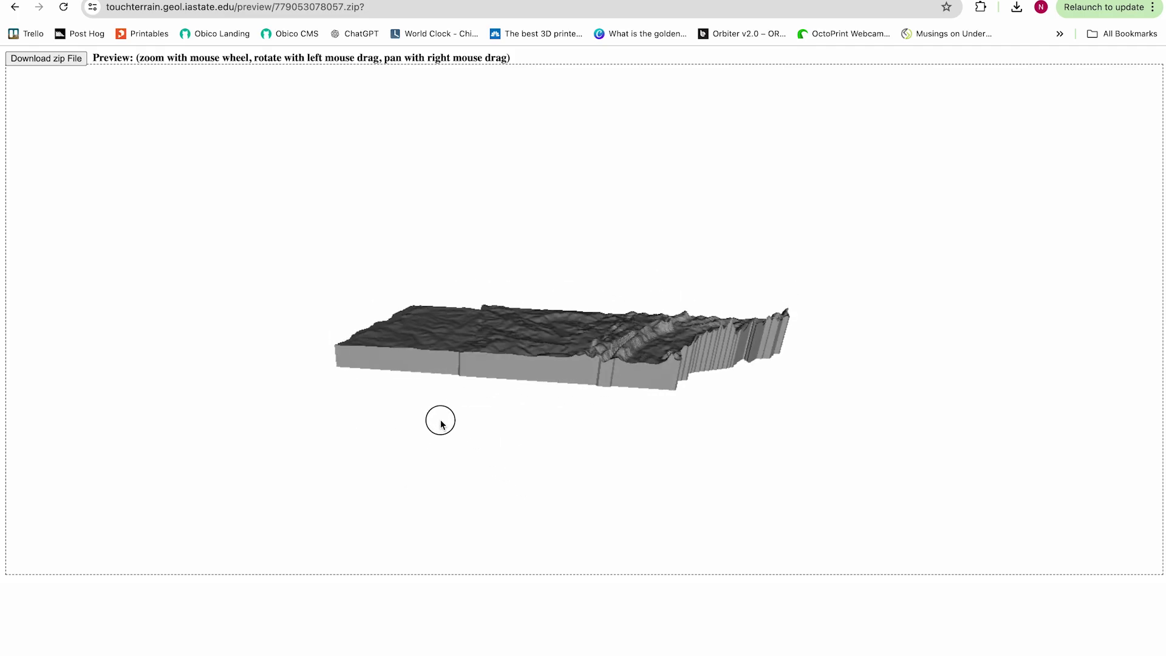
pyautogui.scroll(5, 574, 320)
pyautogui.scroll(-3, 574, 321)
pyautogui.moveTo(284, 234); pyautogui.dragTo(359, 262)
pyautogui.scroll(-5, 490, 286)
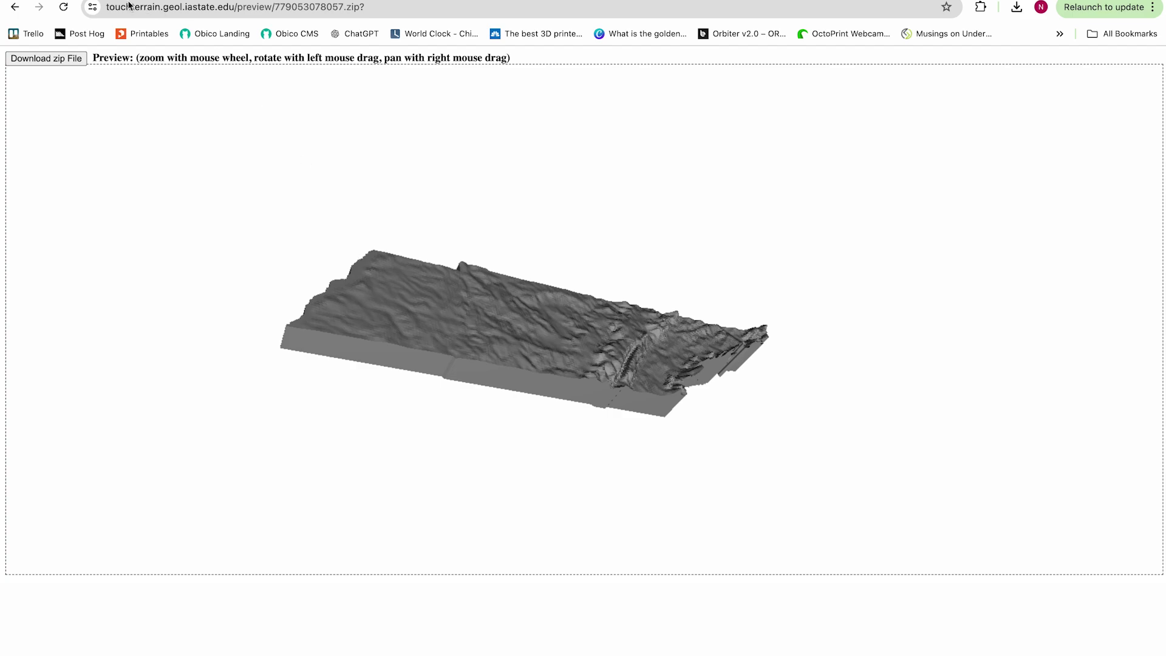
pyautogui.moveTo(157, 148); pyautogui.dragTo(153, 219)
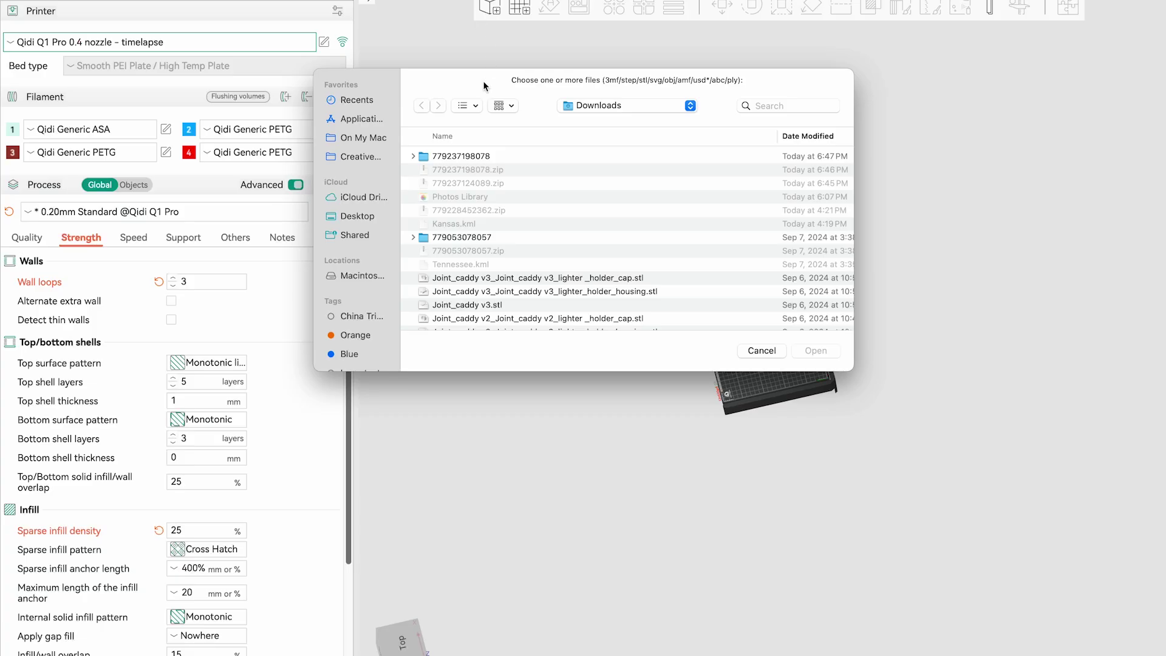
pyautogui.doubleClick(475, 160)
pyautogui.click(501, 159)
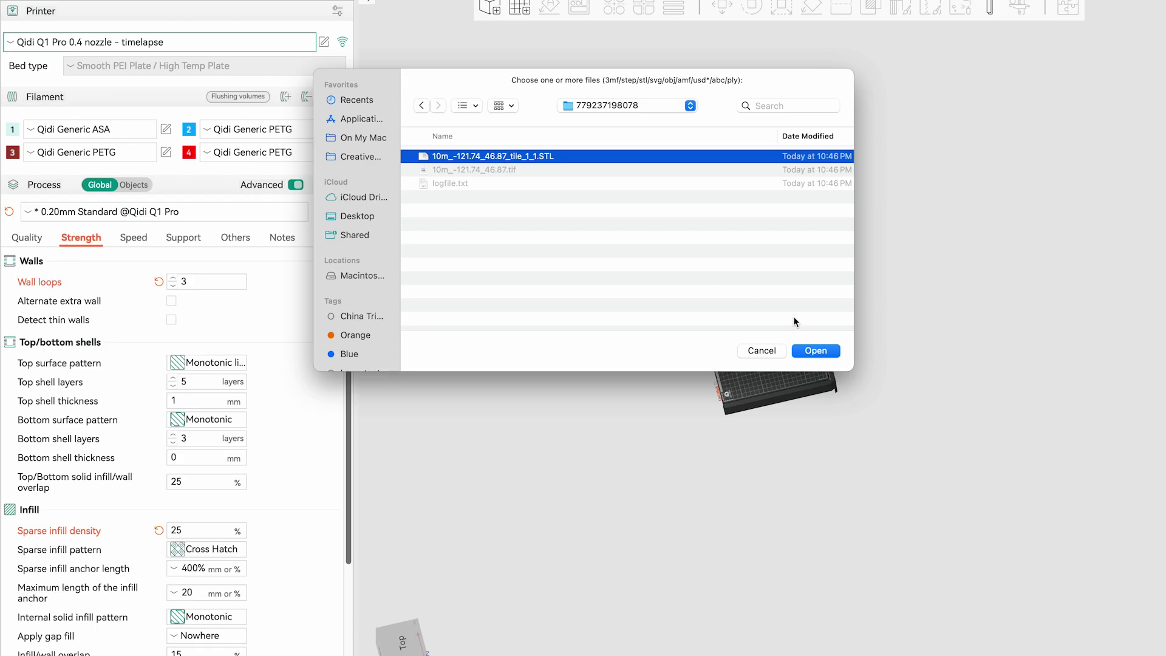
pyautogui.click(821, 353)
pyautogui.moveTo(791, 497); pyautogui.dragTo(814, 482)
pyautogui.scroll(10, 797, 371)
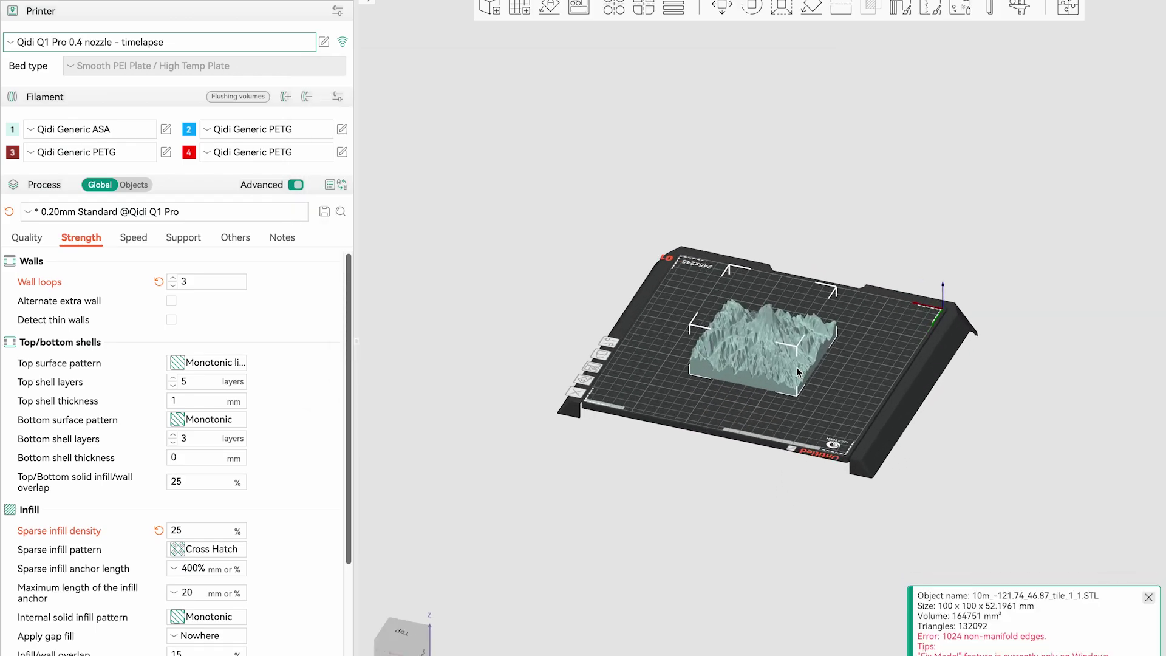
pyautogui.moveTo(854, 478); pyautogui.dragTo(856, 550)
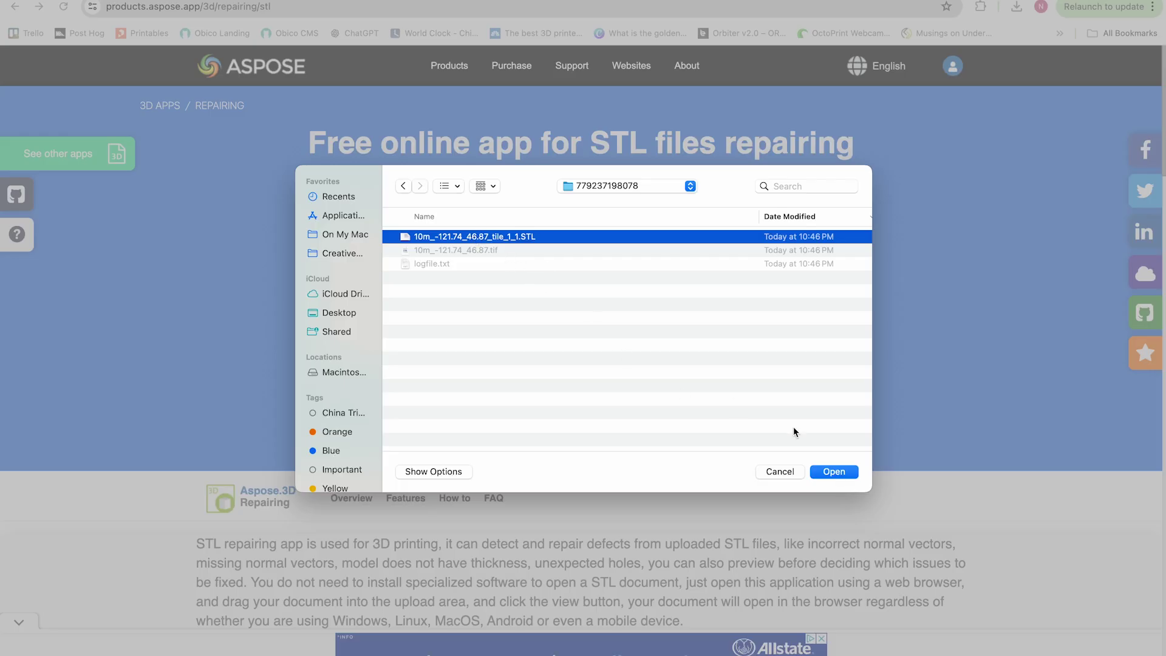
# Step: On the Aspose STL repairing page, upload 10m_-121.74_46.87_tile_1_1.STL and run the repair
pyautogui.click(834, 471)
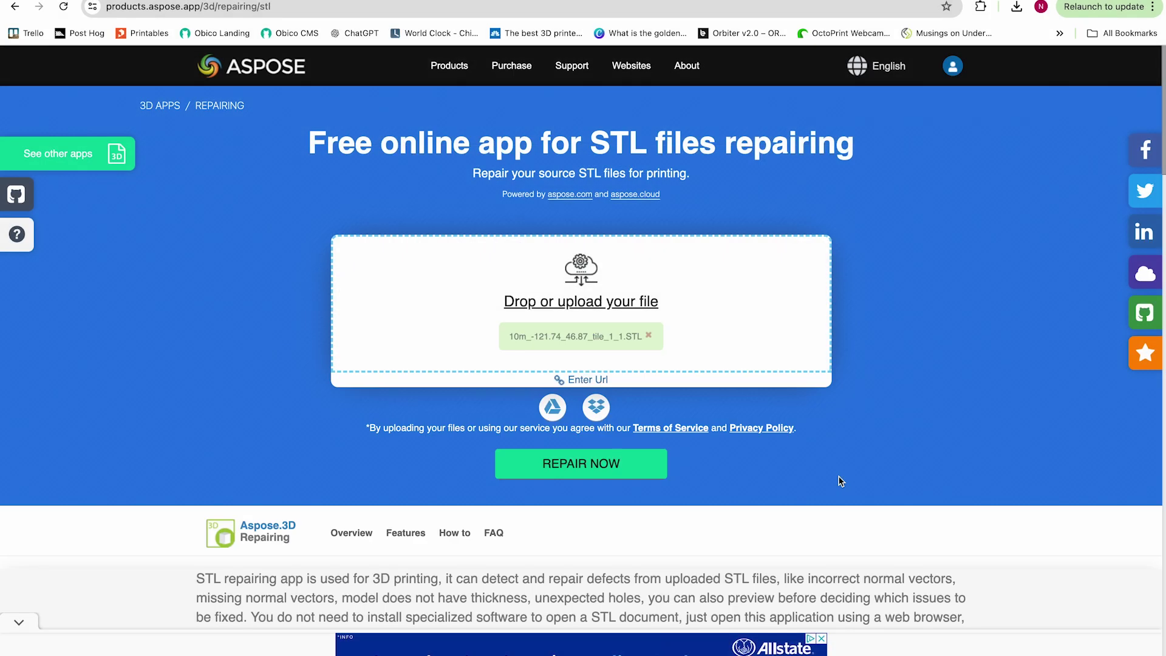
pyautogui.click(575, 464)
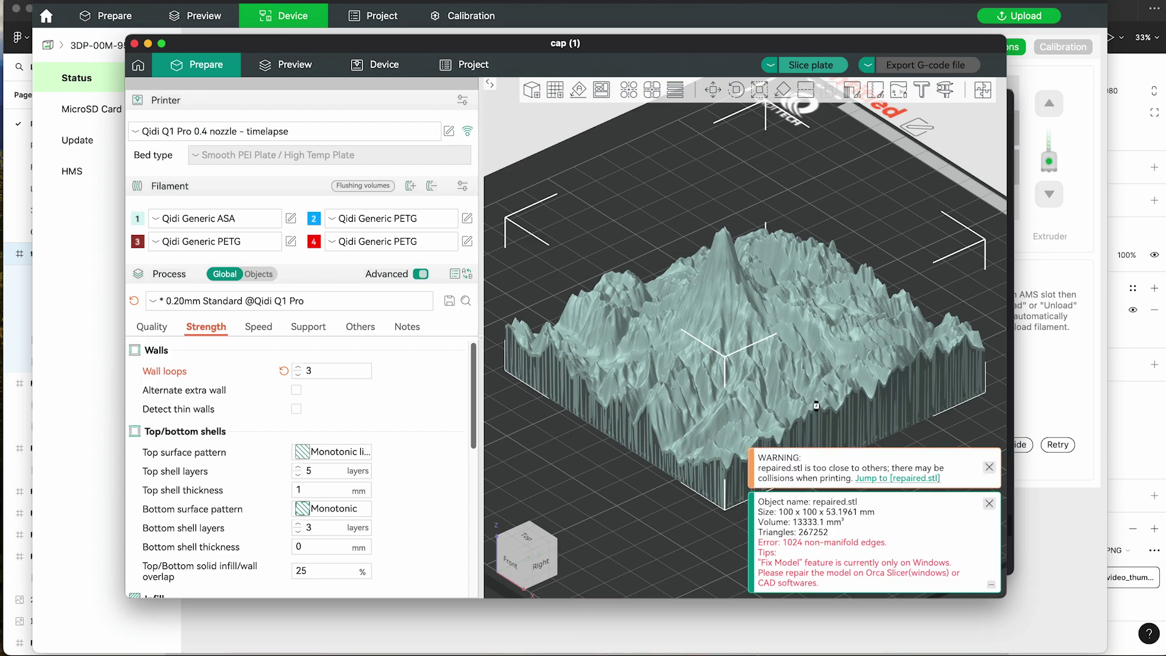
# Step: Back in the slicer, compare the Aspose-repaired Mount Rainier model with the original by selecting each on the plate
pyautogui.scroll(5, 662, 279)
pyautogui.click(723, 380)
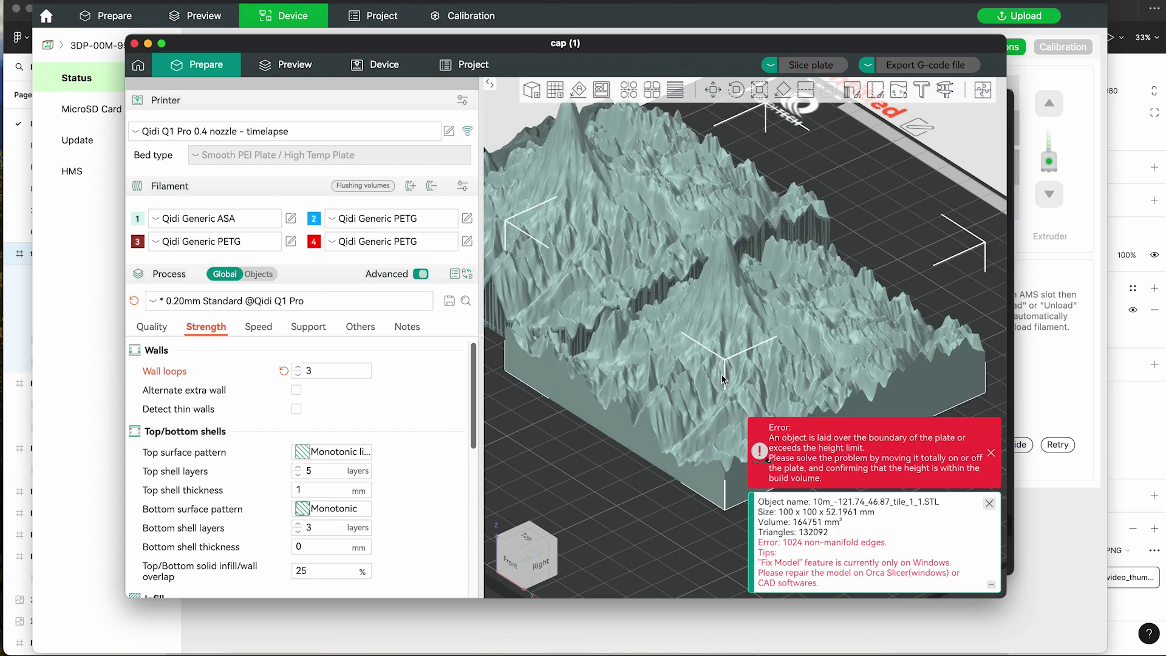
pyautogui.click(604, 214)
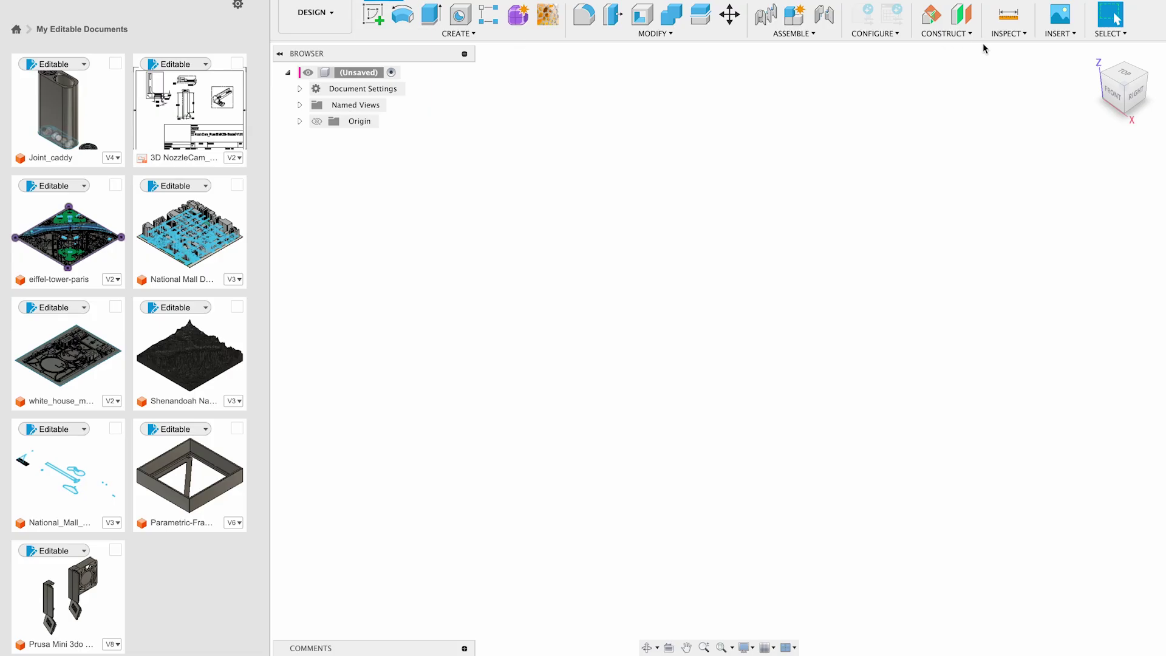
pyautogui.click(1006, 33)
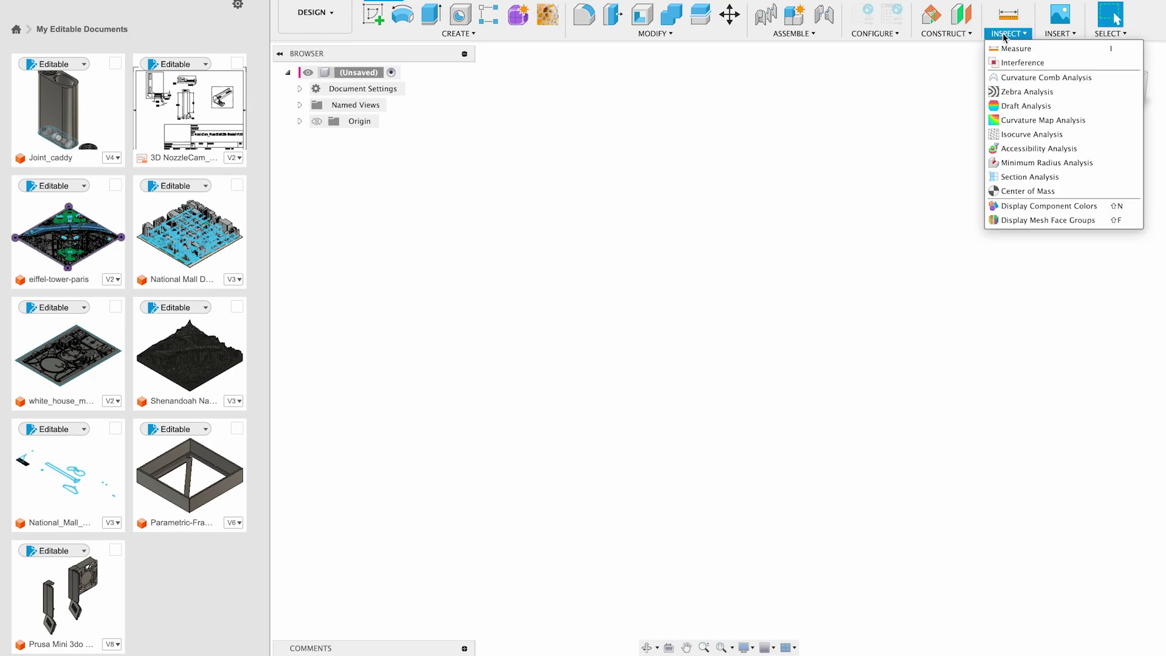
pyautogui.click(1060, 33)
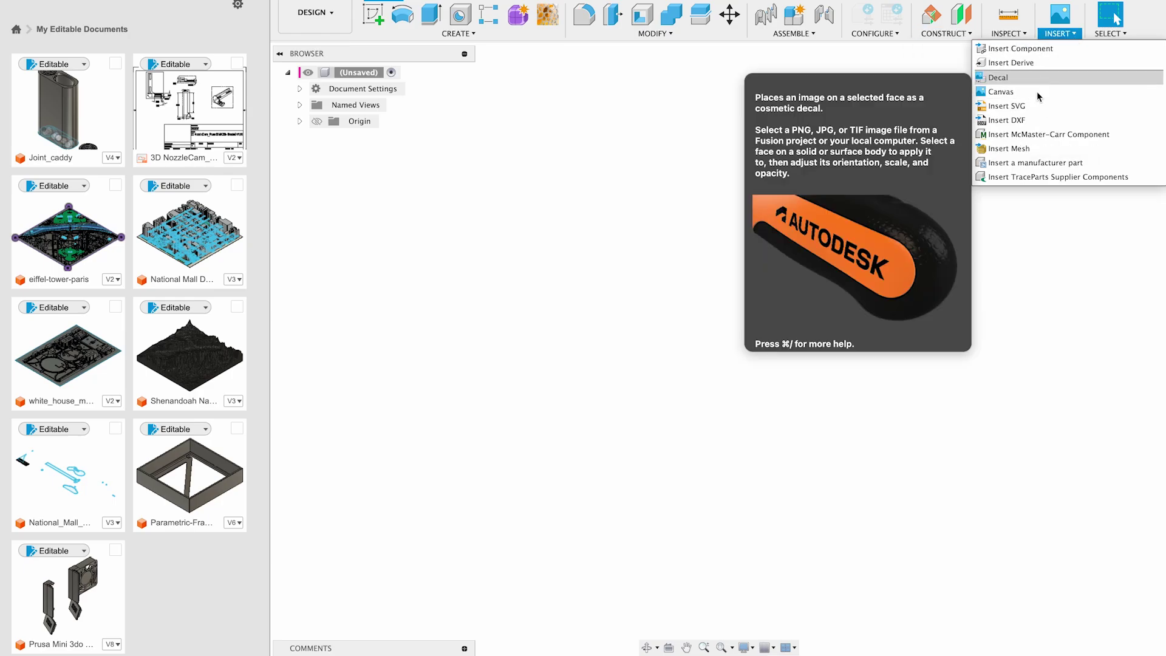
pyautogui.click(1023, 148)
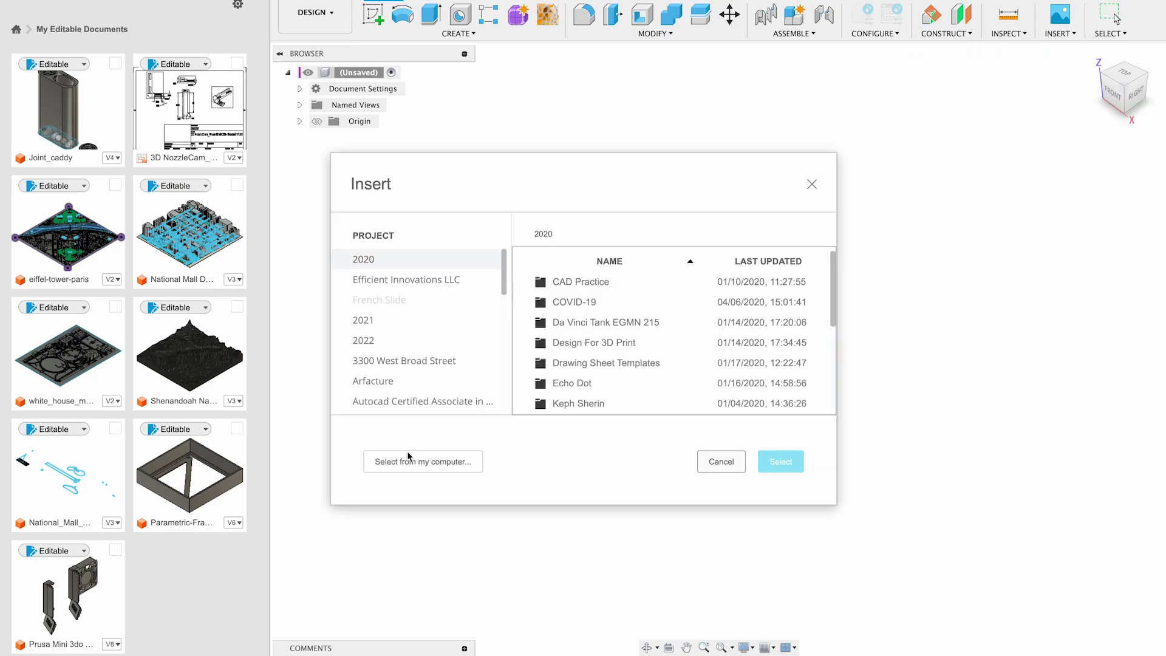
pyautogui.click(408, 461)
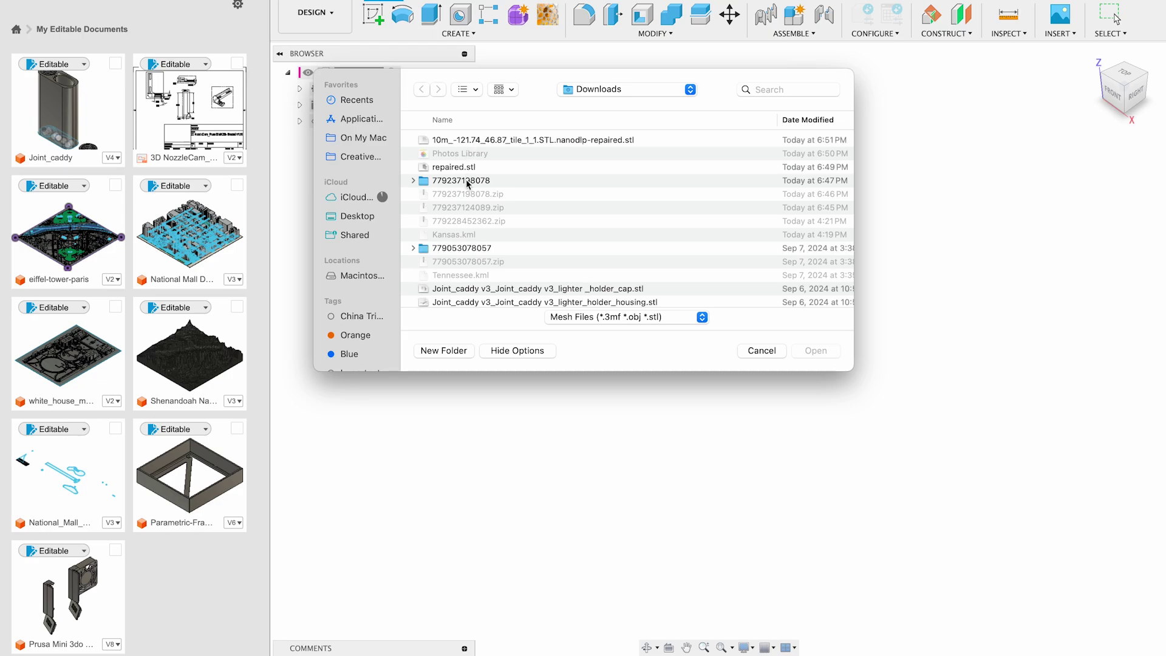
pyautogui.doubleClick(467, 182)
pyautogui.click(504, 141)
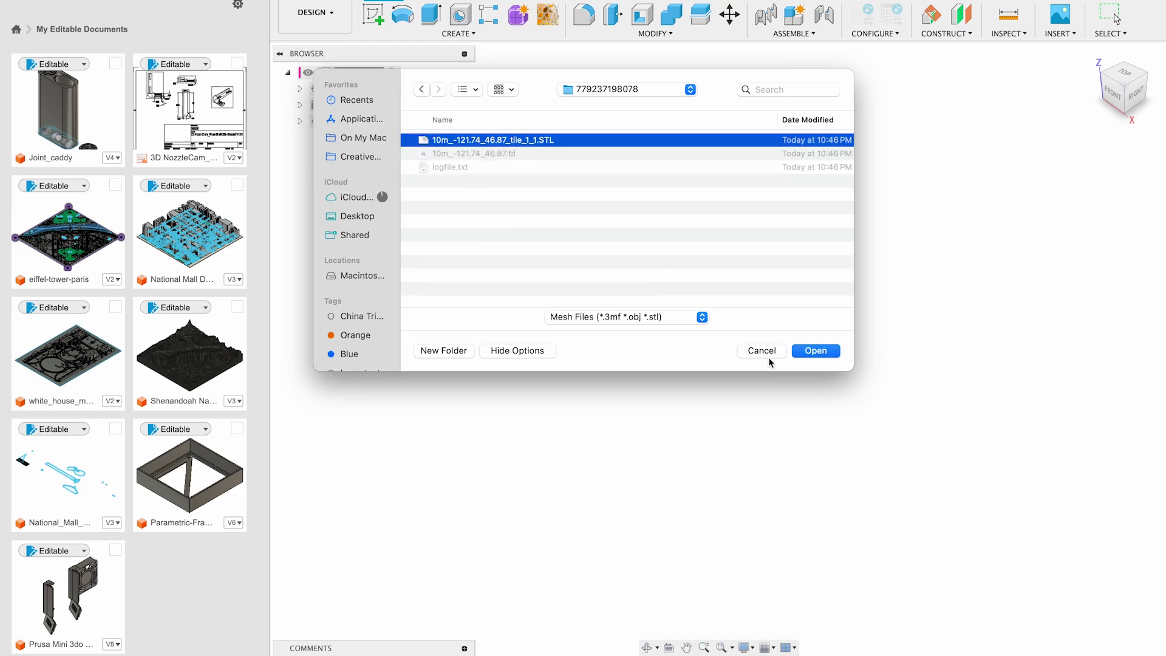
pyautogui.click(816, 352)
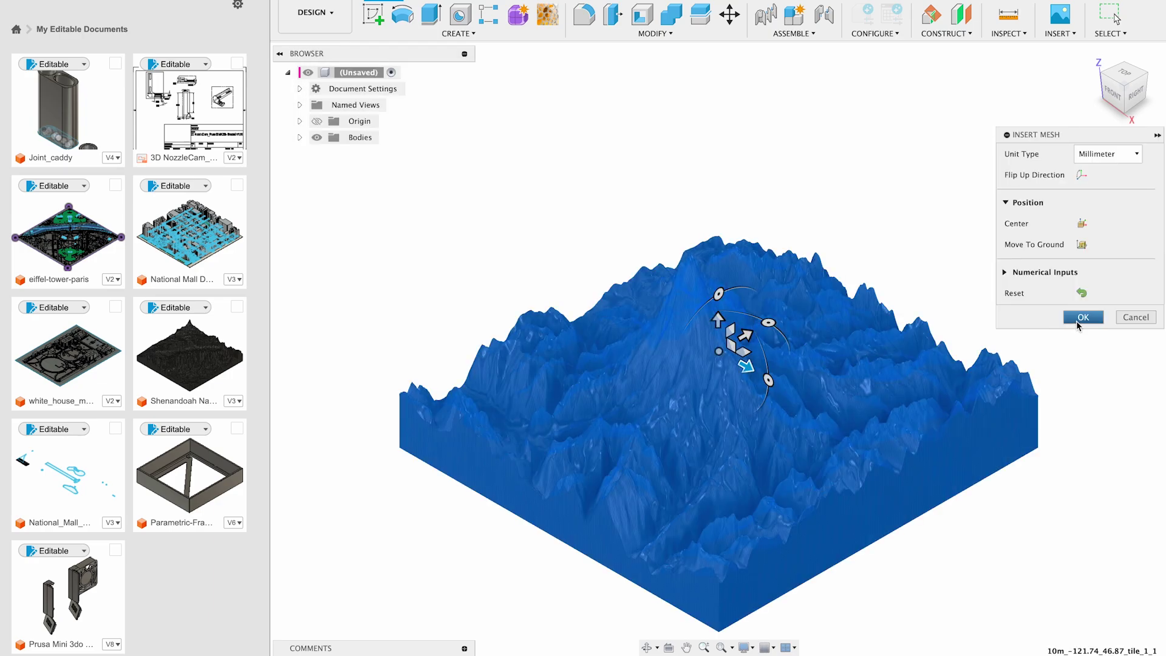
pyautogui.moveTo(1124, 86); pyautogui.dragTo(1102, 192)
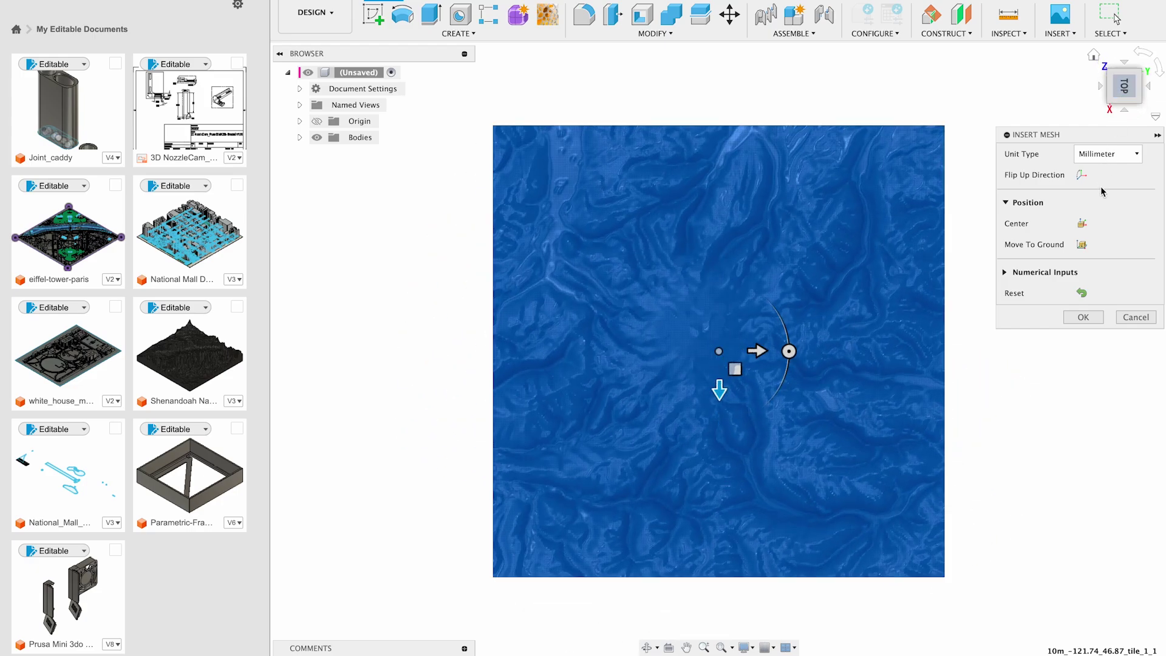
pyautogui.click(1092, 319)
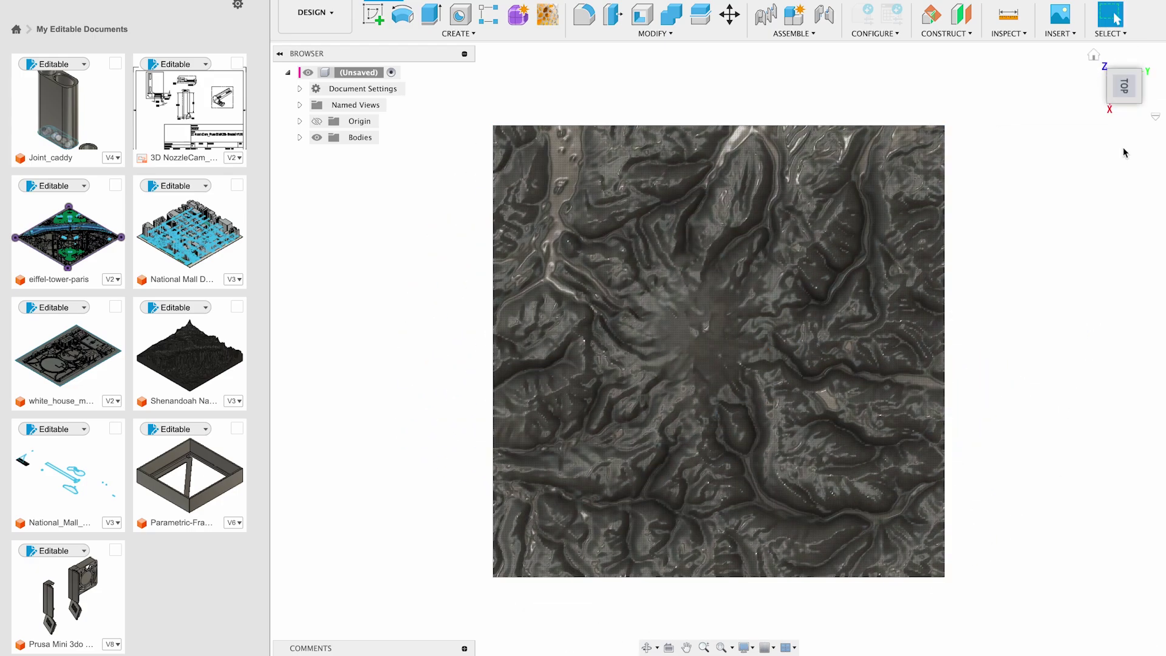
pyautogui.click(1125, 86)
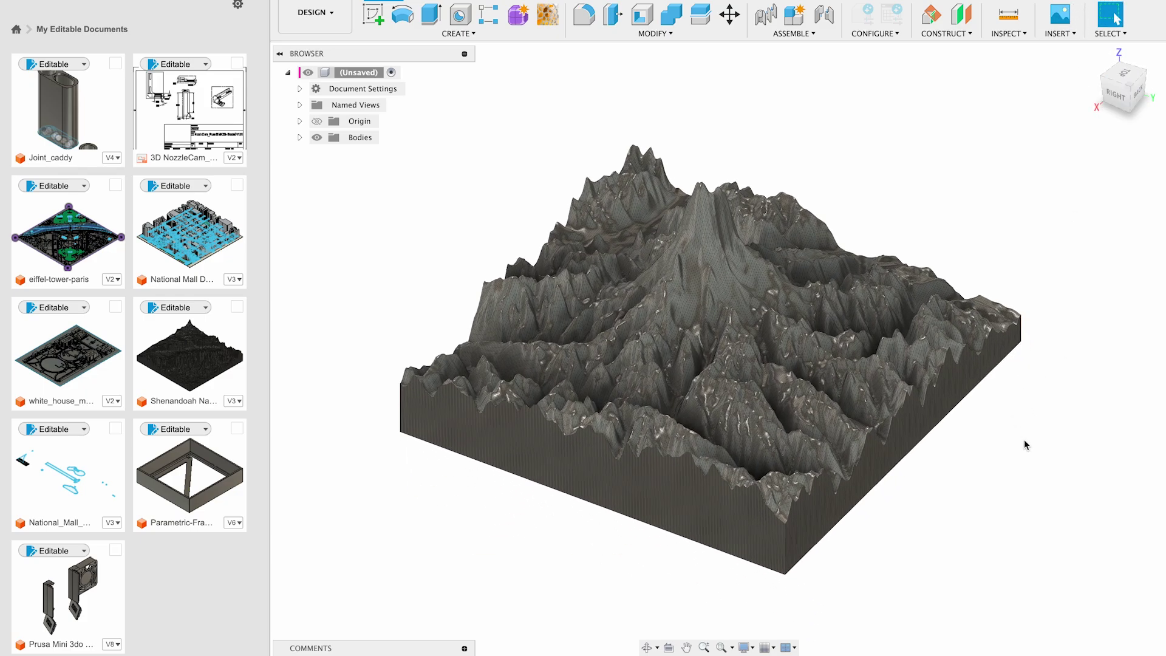
# Step: Repair the flagged Mount Rainier mesh body with the Close Holes repair type
pyautogui.click(347, 194)
pyautogui.click(299, 137)
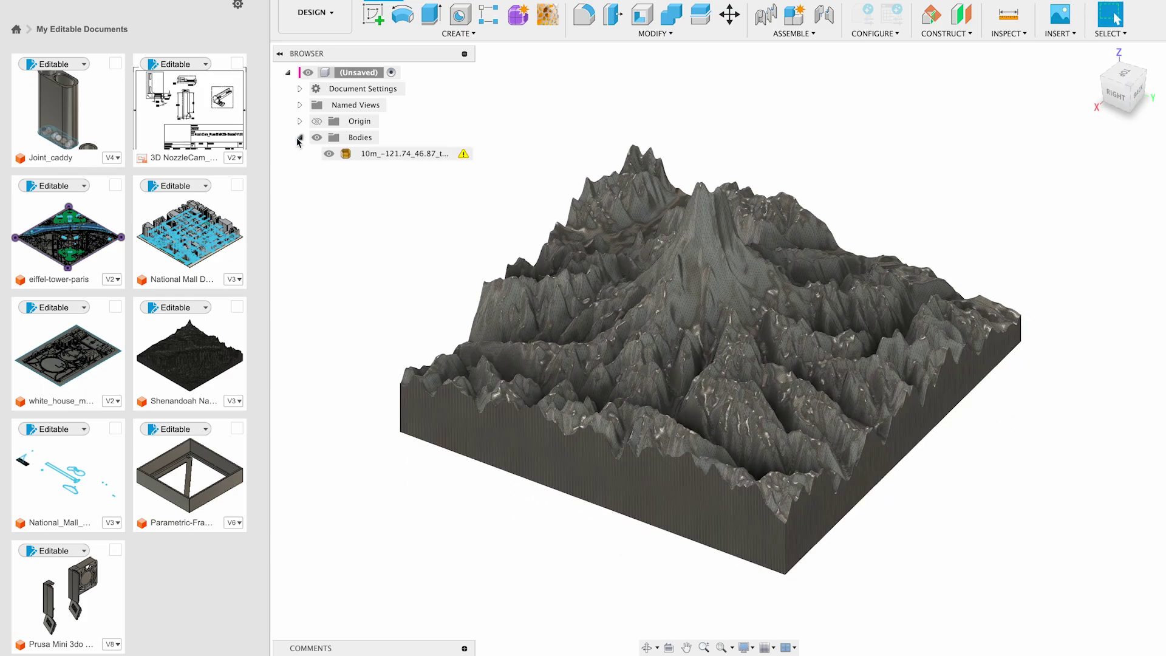
pyautogui.click(465, 154)
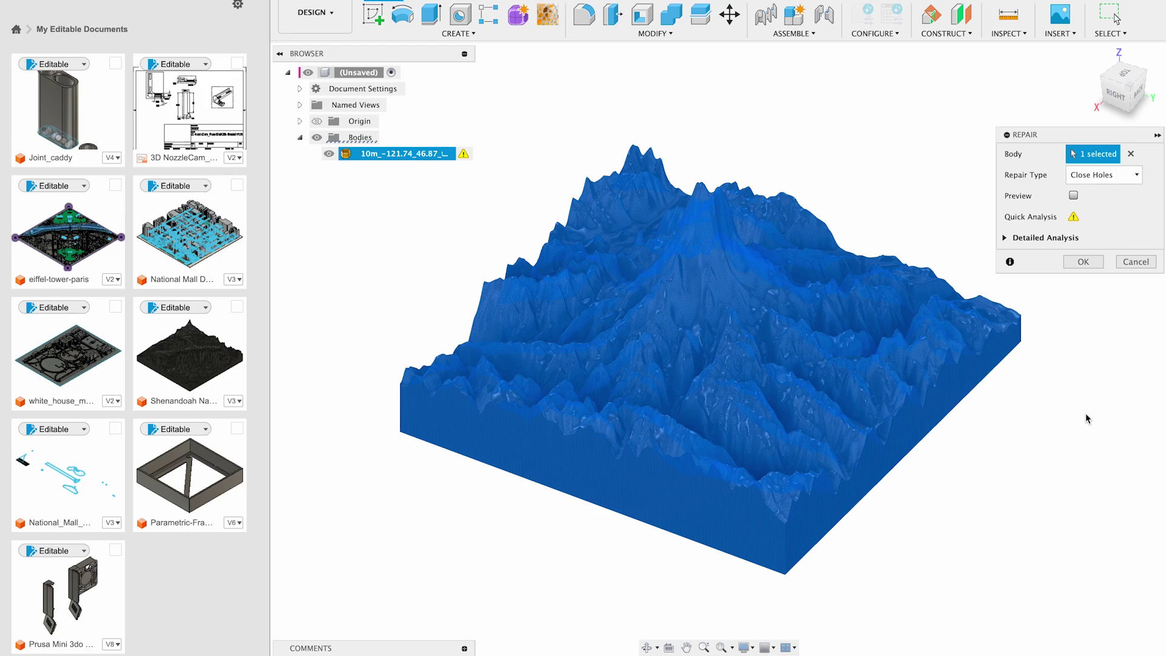
pyautogui.click(1088, 262)
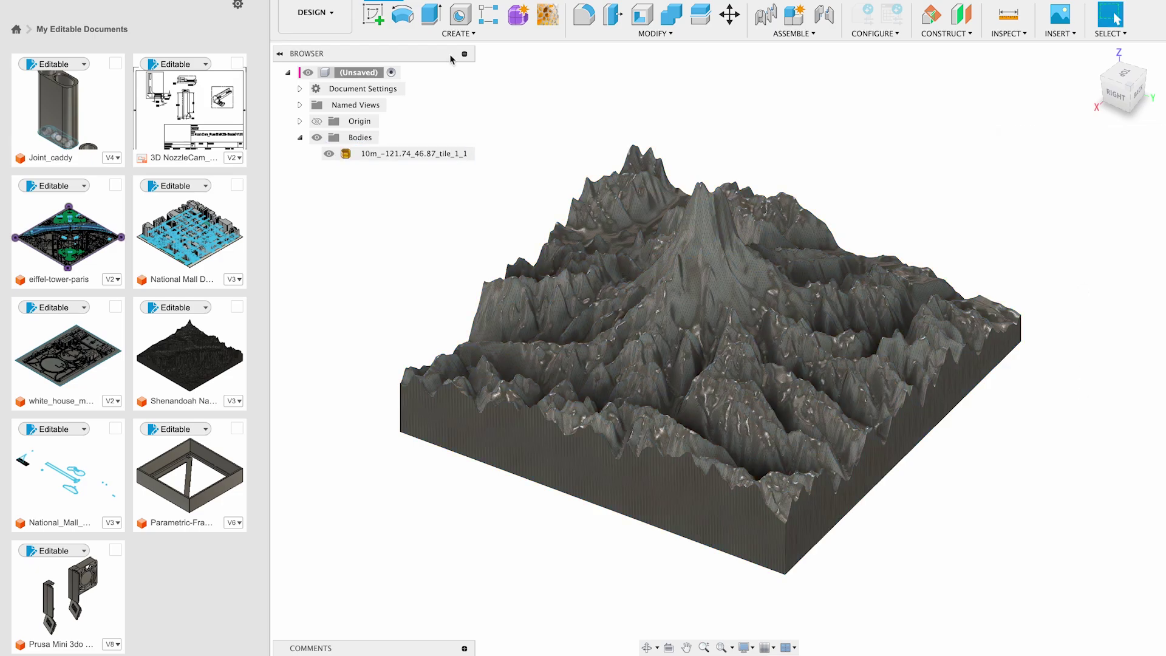
# Step: Save the repaired mesh as a binary STL in millimeters named mount_rainier_repaired.stl
pyautogui.rightClick(356, 74)
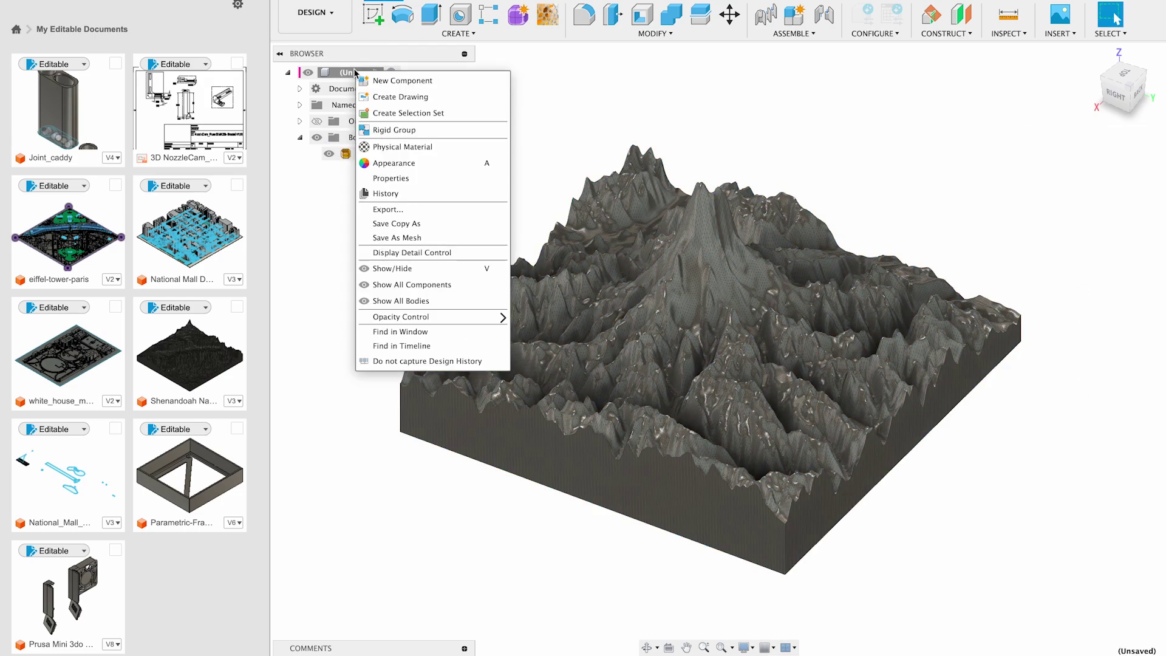
pyautogui.click(383, 237)
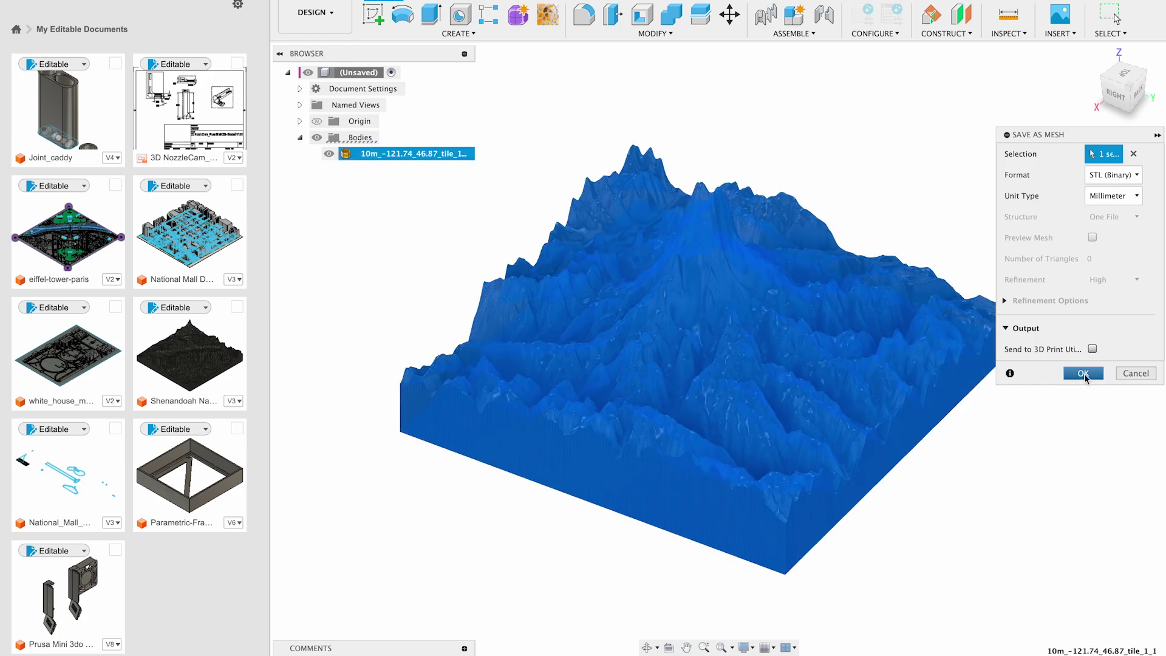
pyautogui.click(1084, 374)
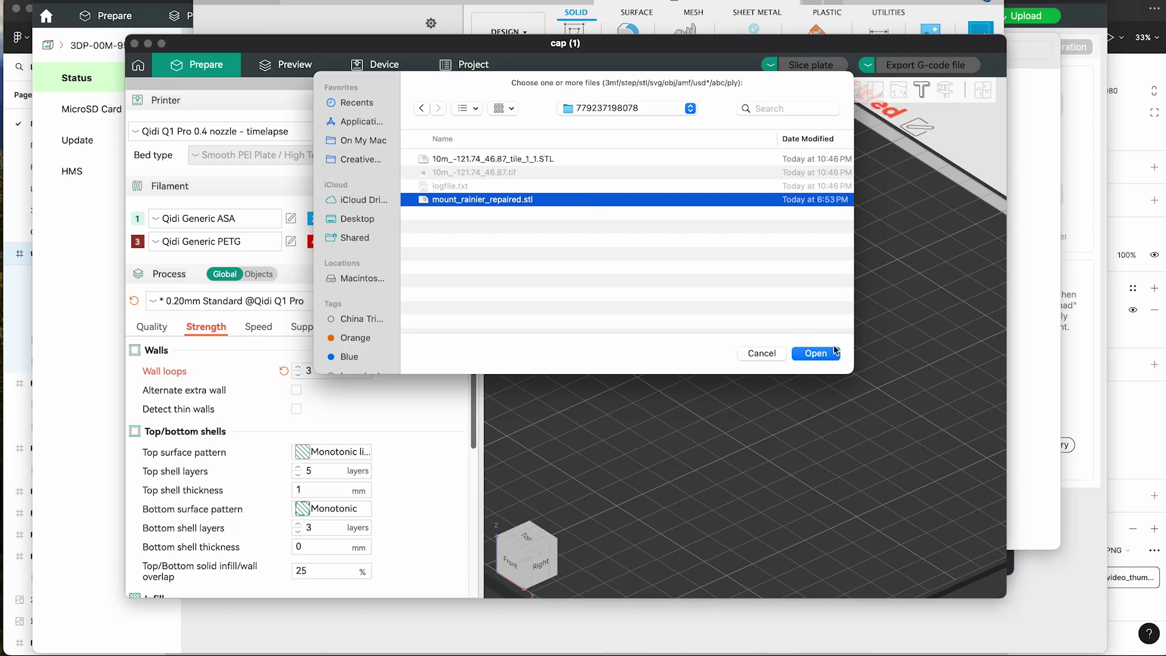
pyautogui.click(816, 354)
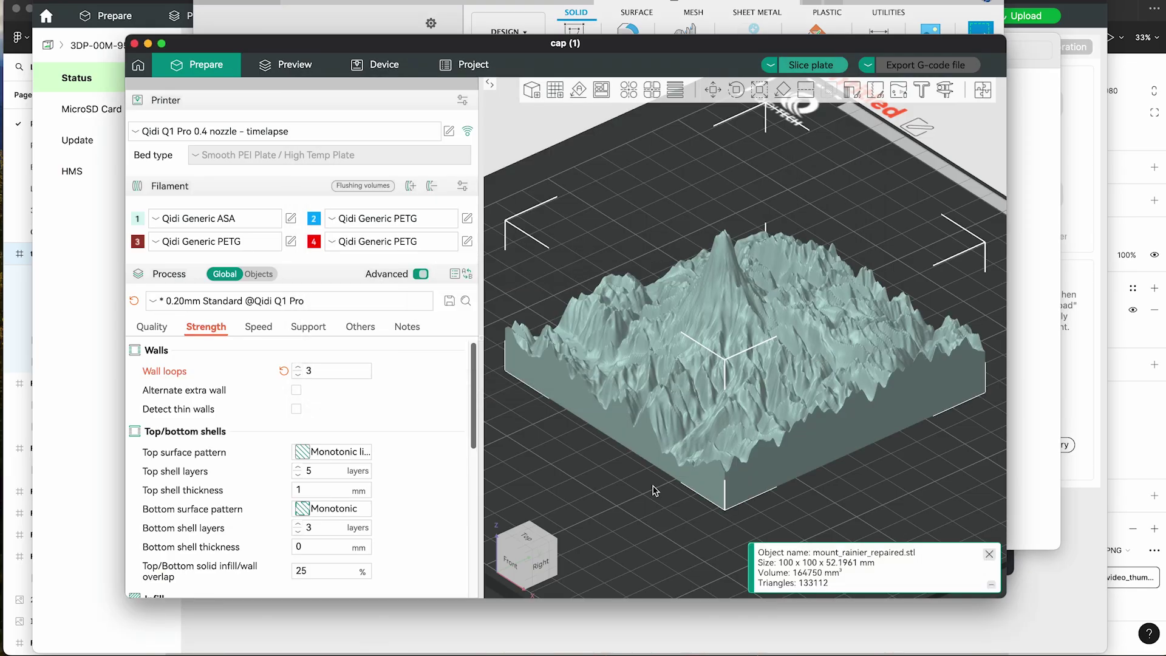
pyautogui.press('1')
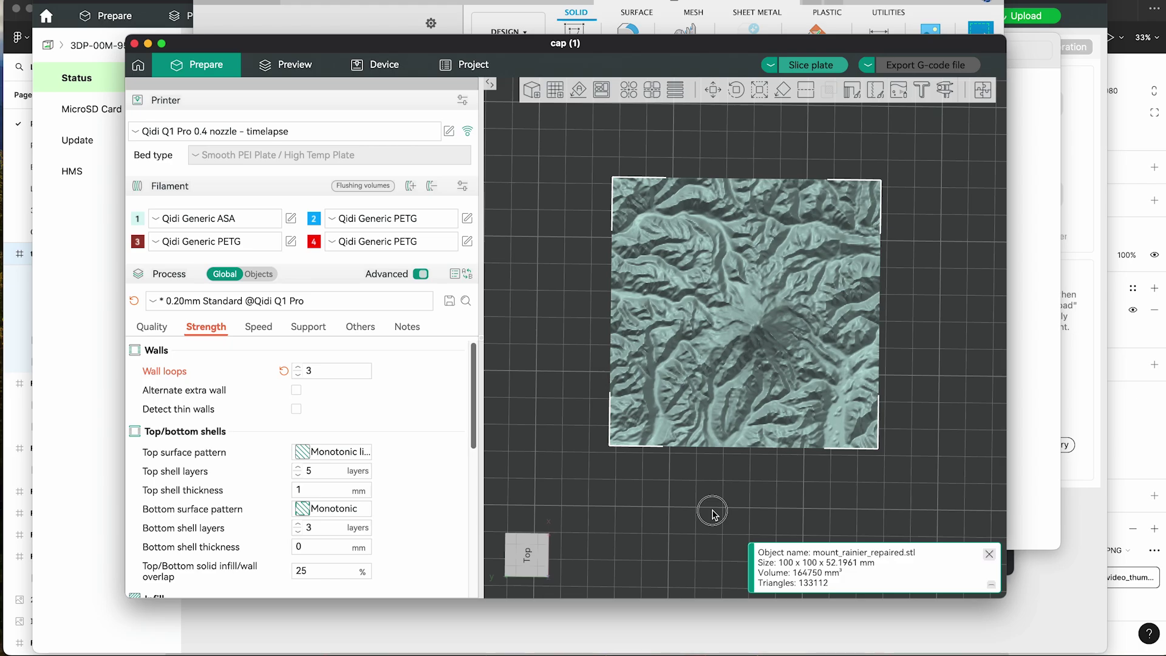
pyautogui.click(161, 43)
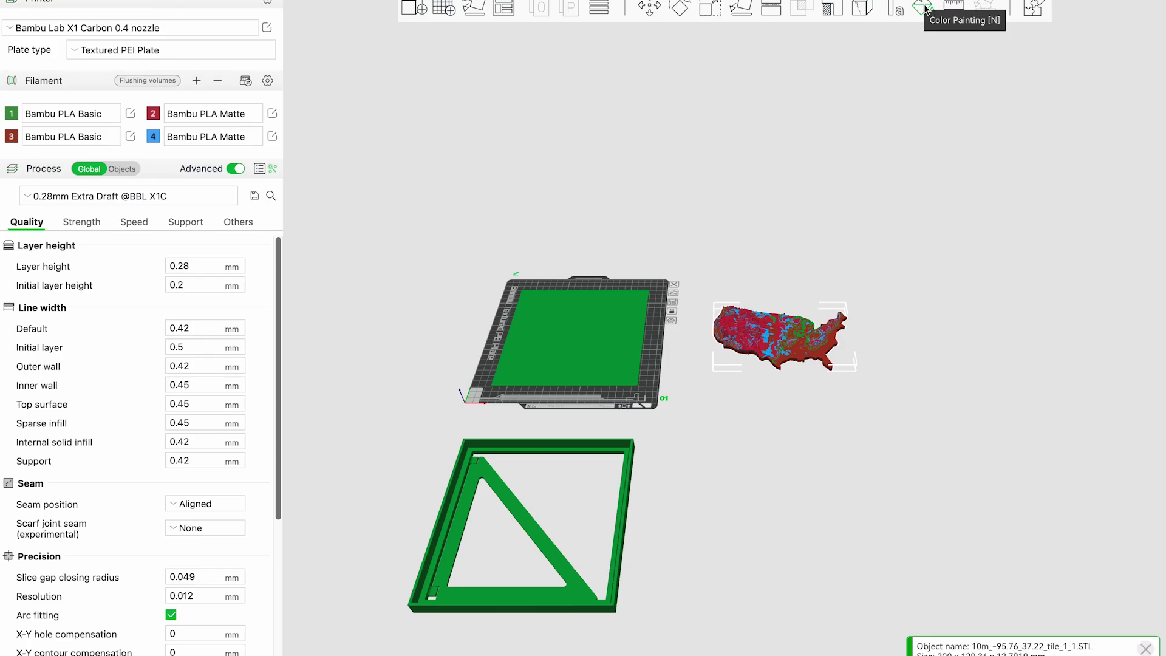
# Step: In Bambu Studio, start Color Painting on the United States terrain model and erase all of its existing painting
pyautogui.click(926, 9)
pyautogui.scroll(5, 817, 313)
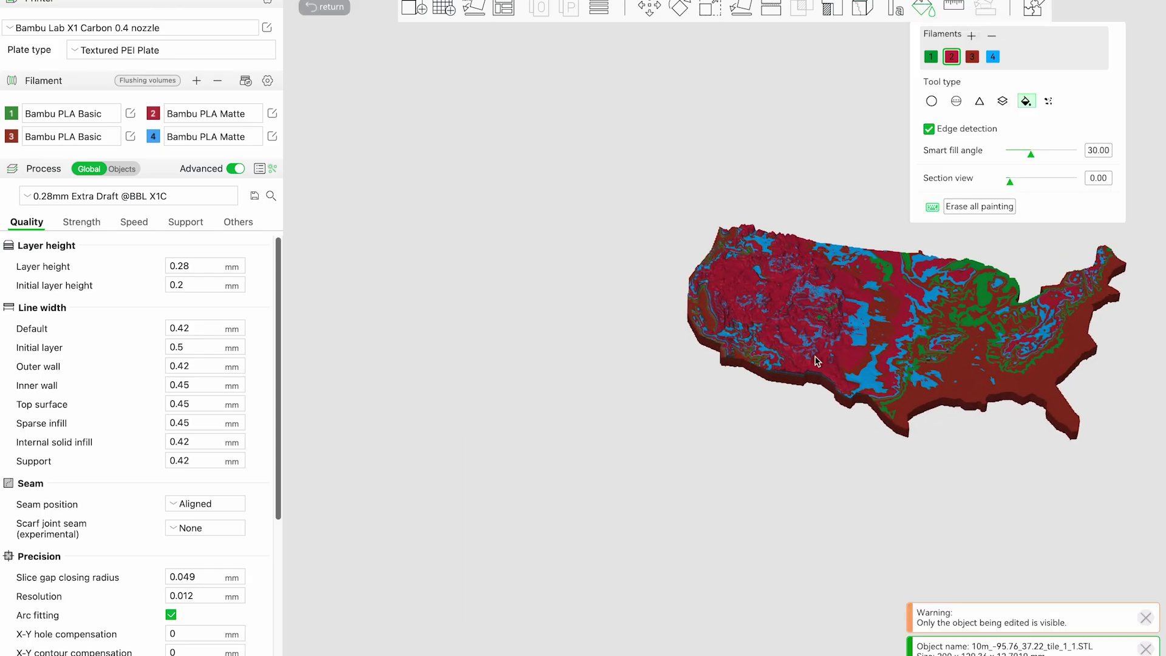
pyautogui.click(968, 206)
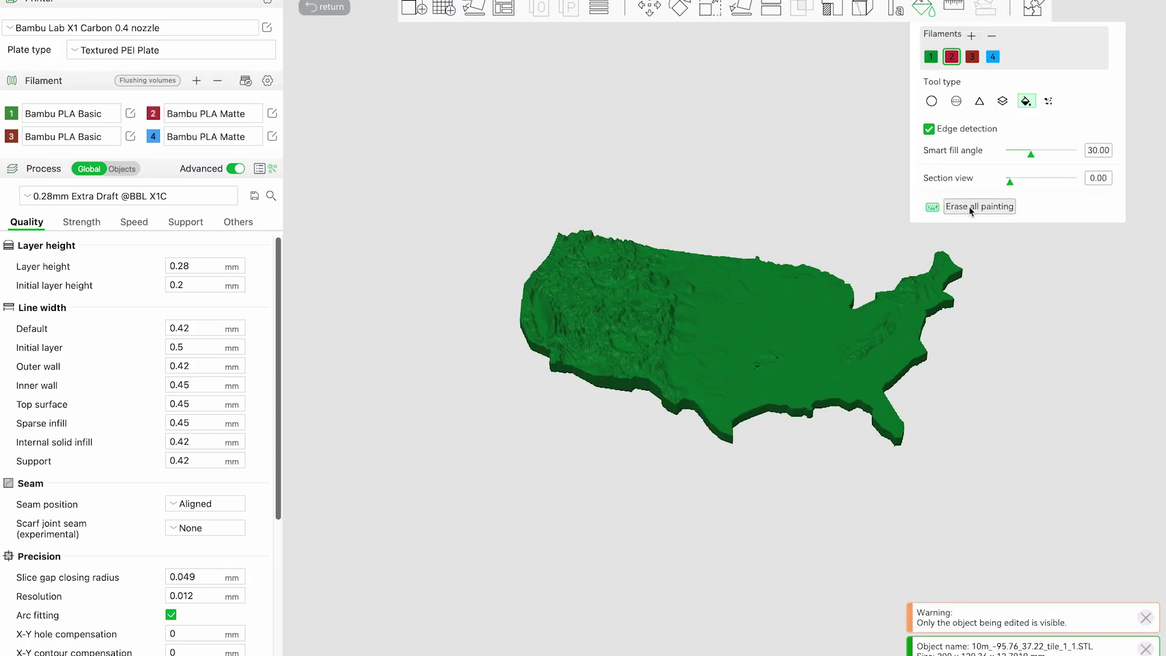
# Step: Paint elevation bands on the United States terrain with filament 3, using the height range tool at 0.20
pyautogui.moveTo(1076, 448)
pyautogui.mouseDown()
pyautogui.moveTo(918, 508)
pyautogui.moveTo(948, 542)
pyautogui.moveTo(958, 531)
pyautogui.moveTo(941, 532)
pyautogui.mouseUp()
pyautogui.scroll(2, 941, 534)
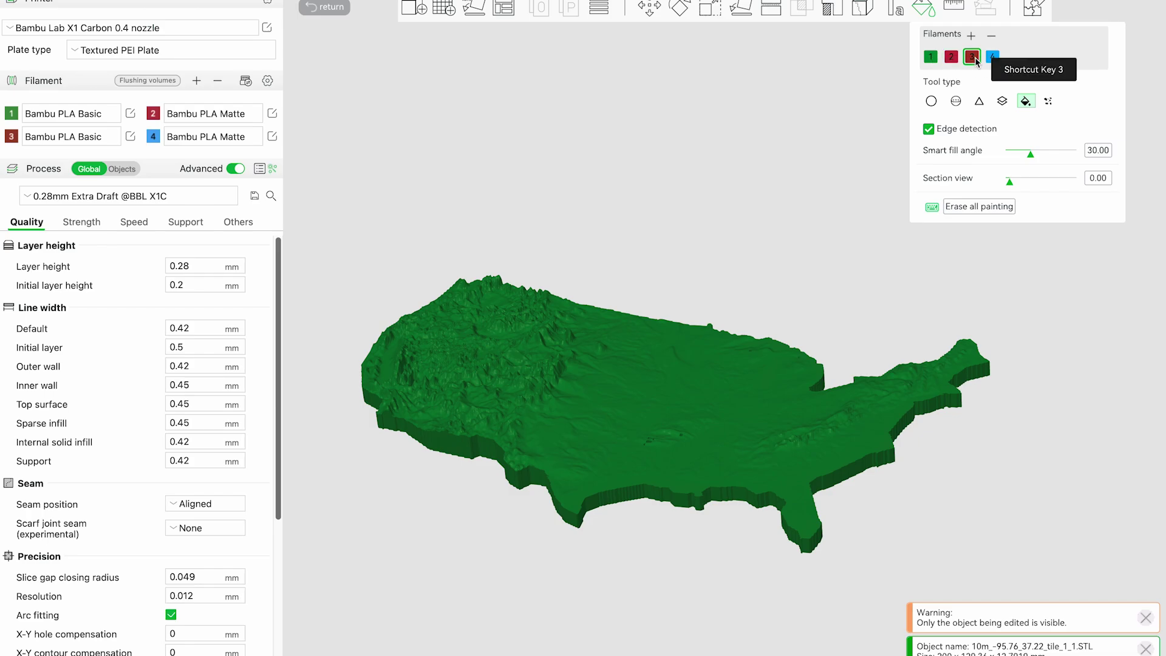
pyautogui.click(1003, 100)
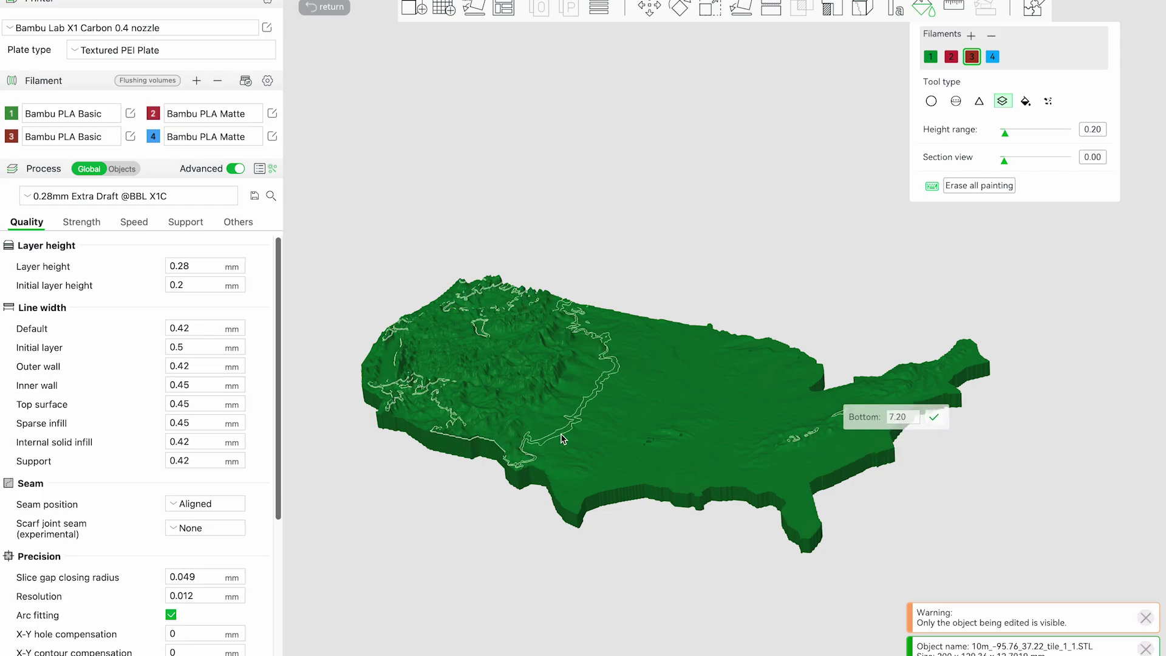
pyautogui.click(540, 427)
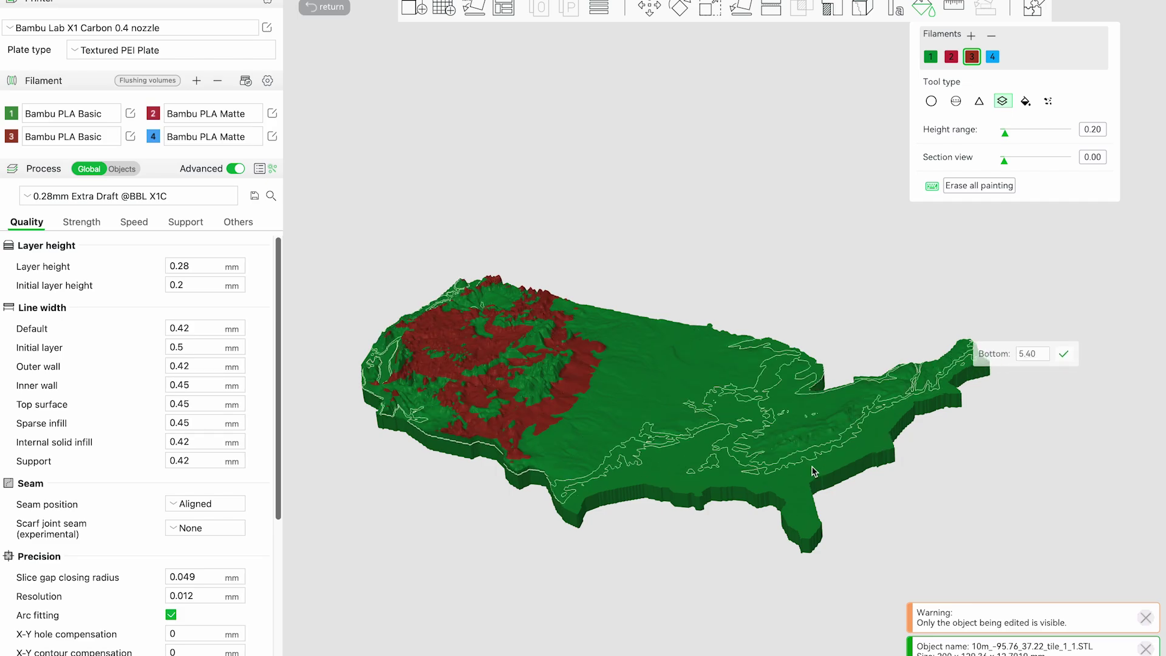
pyautogui.moveTo(822, 445)
pyautogui.mouseDown()
pyautogui.moveTo(668, 437)
pyautogui.moveTo(534, 474)
pyautogui.moveTo(466, 381)
pyautogui.mouseUp()
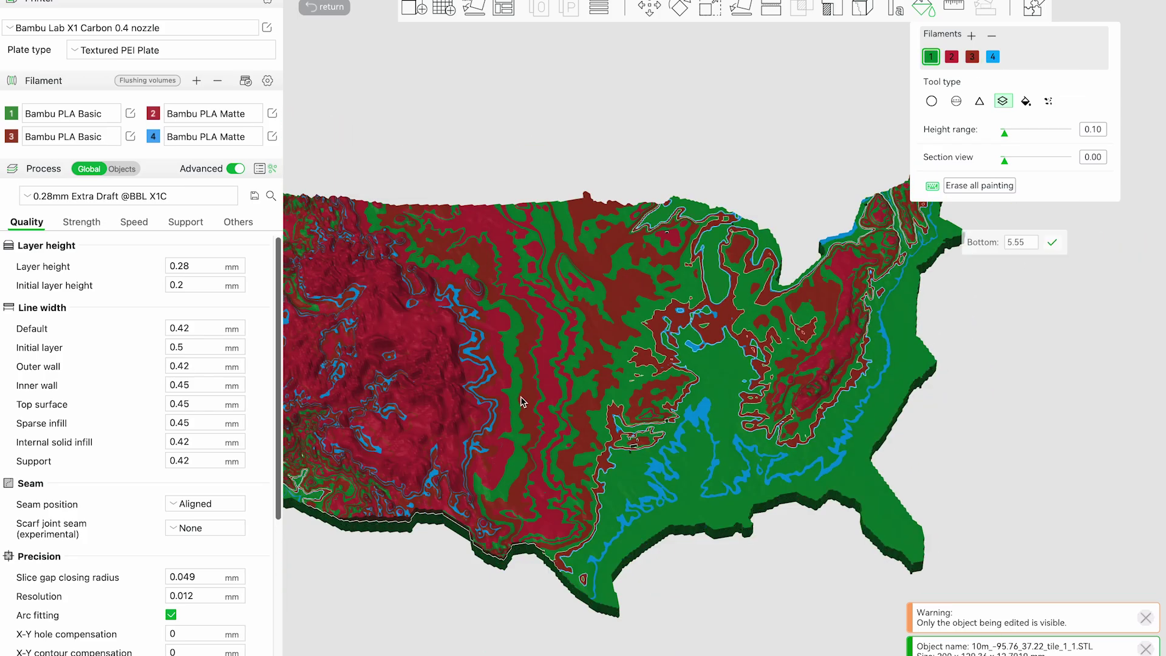
# Step: Use the fill tool with edge detection and filament 3 on the United States terrain, and set the smart fill angle to 0.00
pyautogui.click(1026, 101)
pyautogui.click(972, 56)
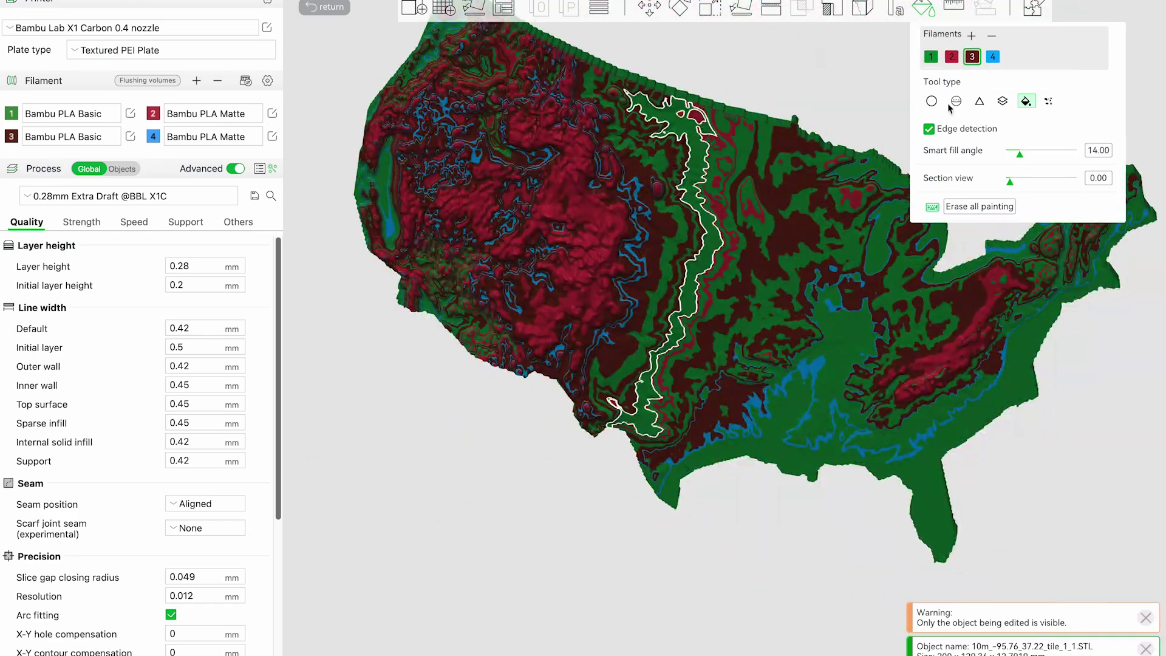
pyautogui.scroll(-5, 1064, 346)
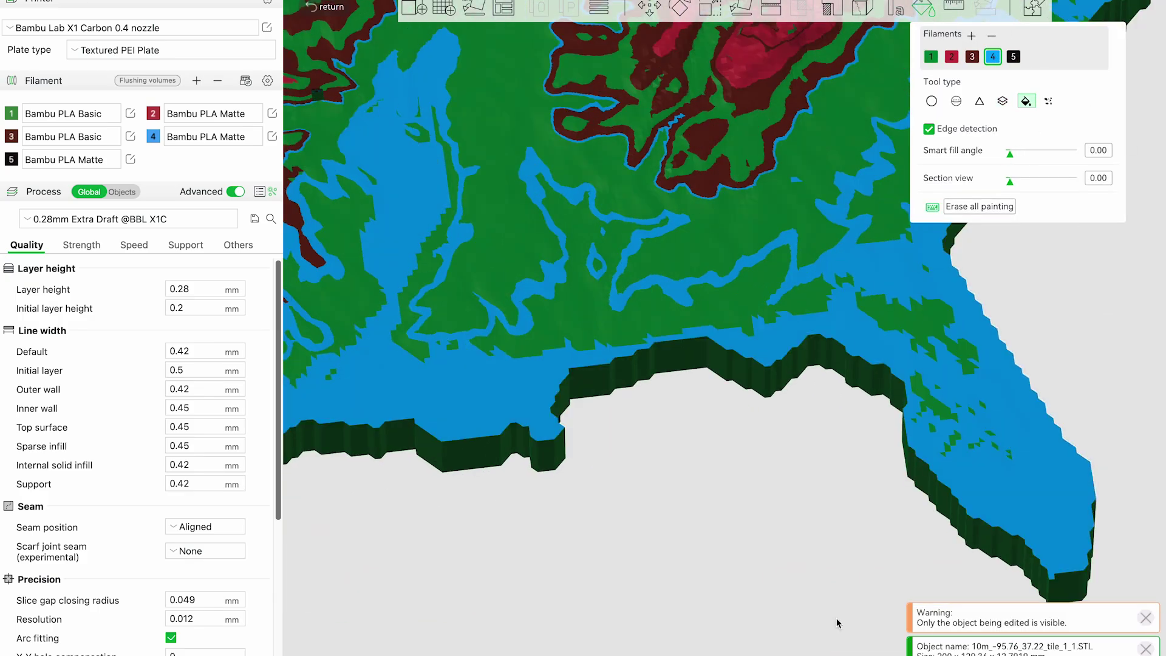
pyautogui.moveTo(1017, 154); pyautogui.dragTo(1010, 153)
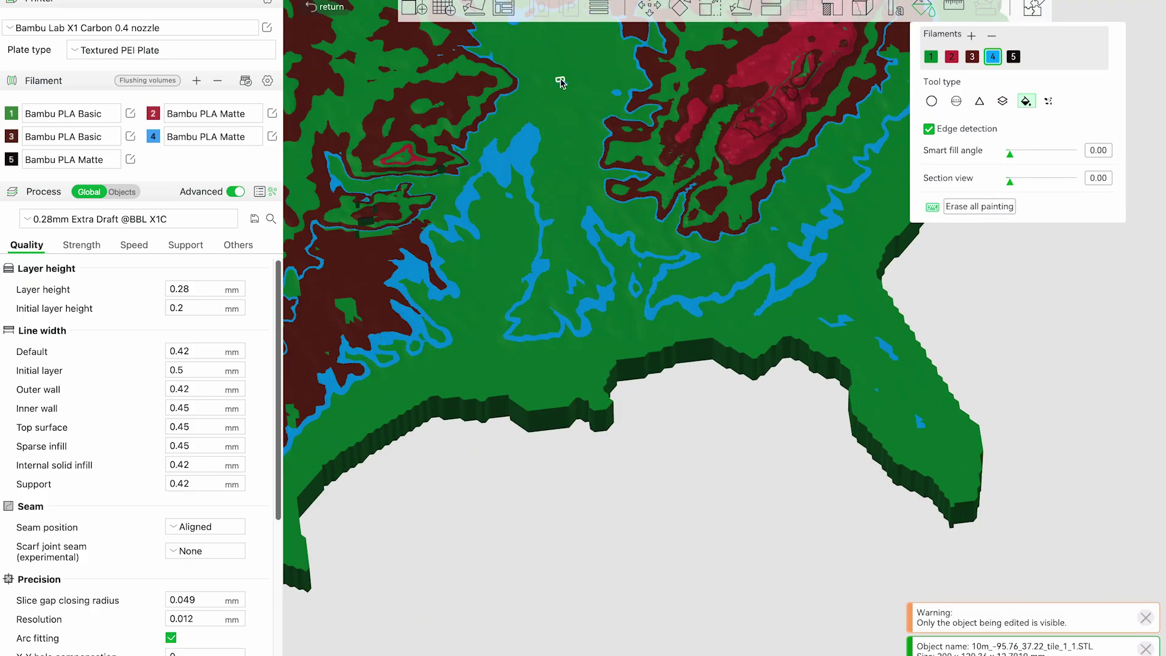
pyautogui.scroll(3, 561, 82)
pyautogui.scroll(-5, 554, 61)
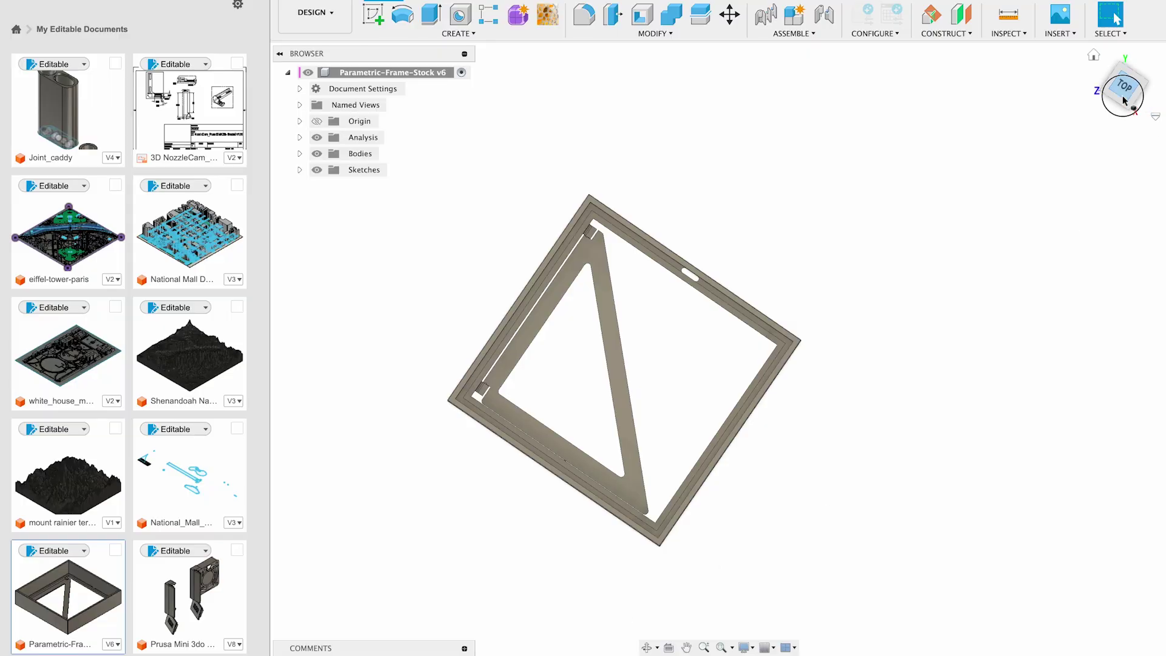
# Step: Switch to Fusion and set the ArtThickness user parameter of the Parametric-Frame-Stock design to 22 mm
pyautogui.moveTo(1125, 101); pyautogui.dragTo(1116, 55)
pyautogui.click(639, 38)
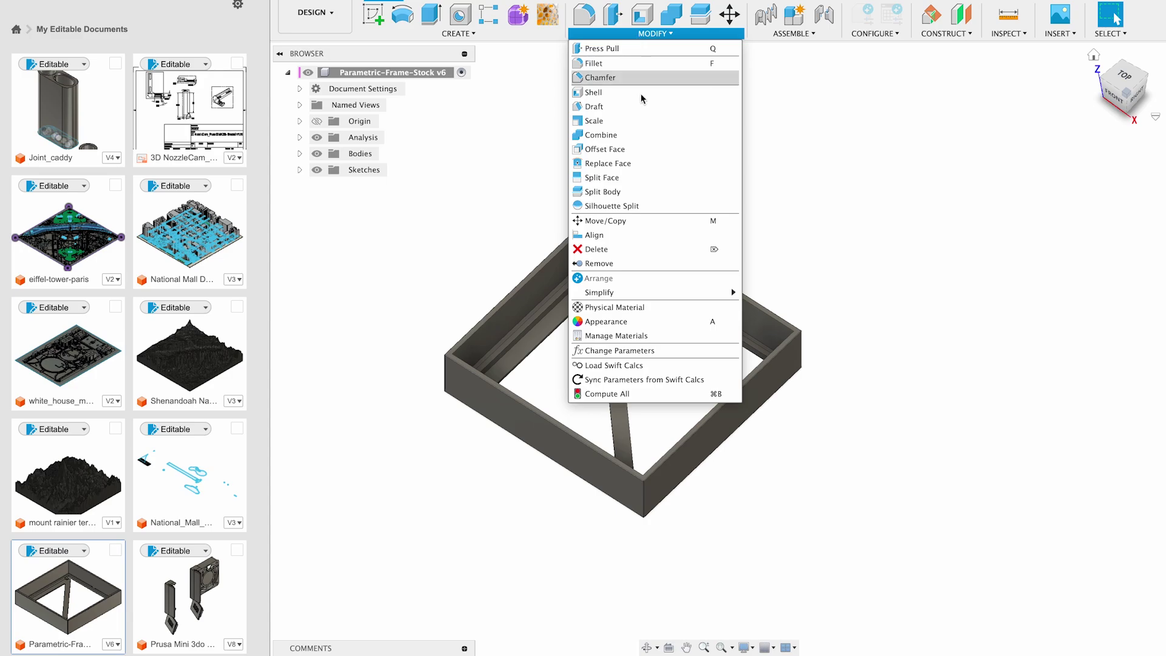
pyautogui.click(626, 351)
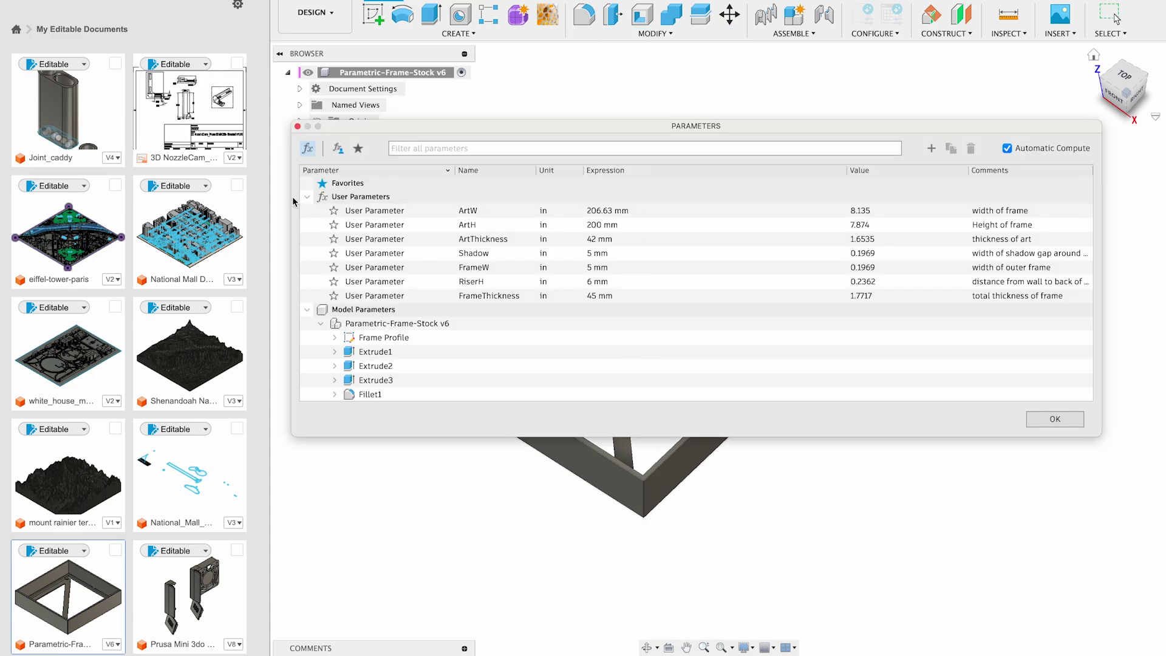
pyautogui.moveTo(293, 199); pyautogui.dragTo(798, 178)
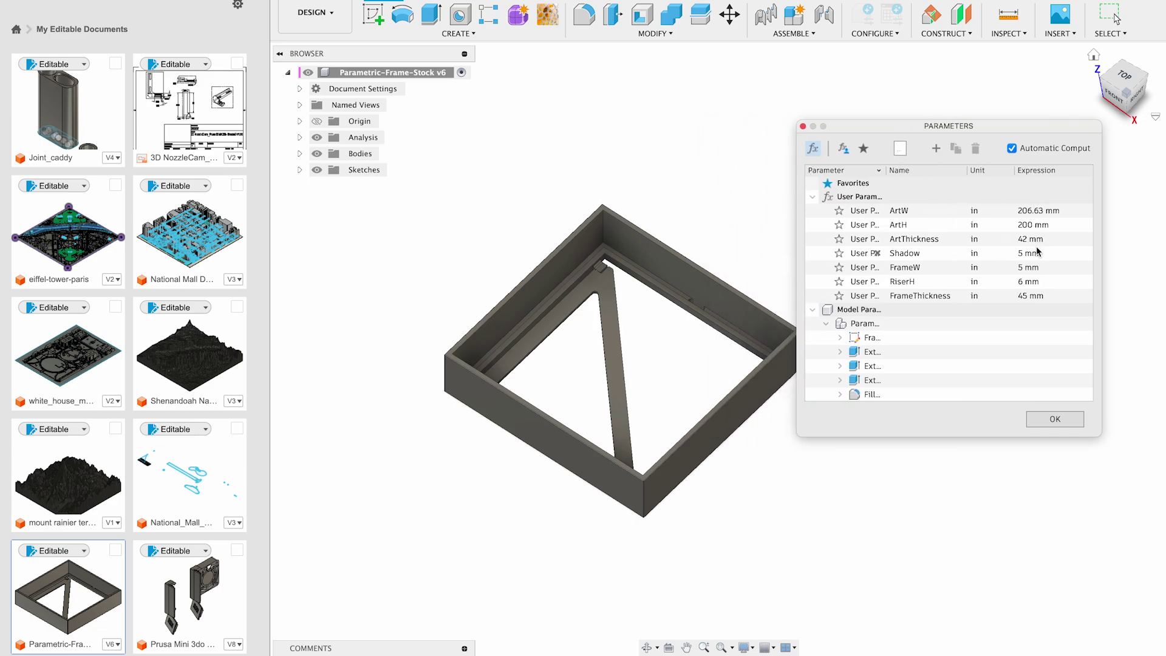
pyautogui.hscroll(3, 1048, 239)
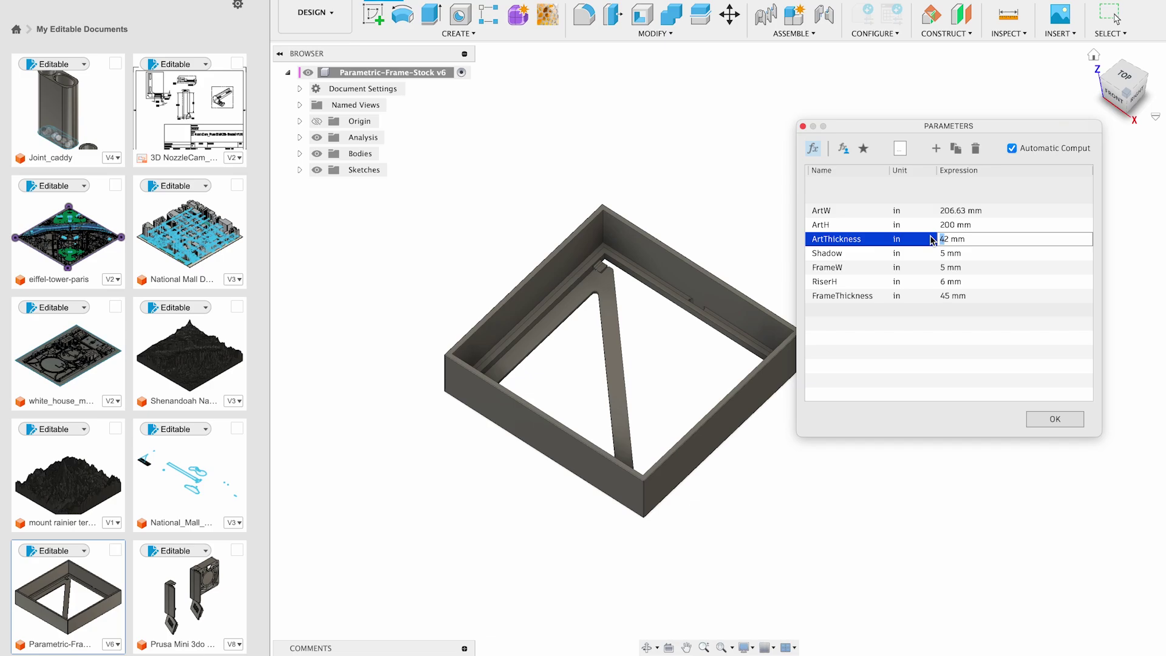
pyautogui.press('Return')
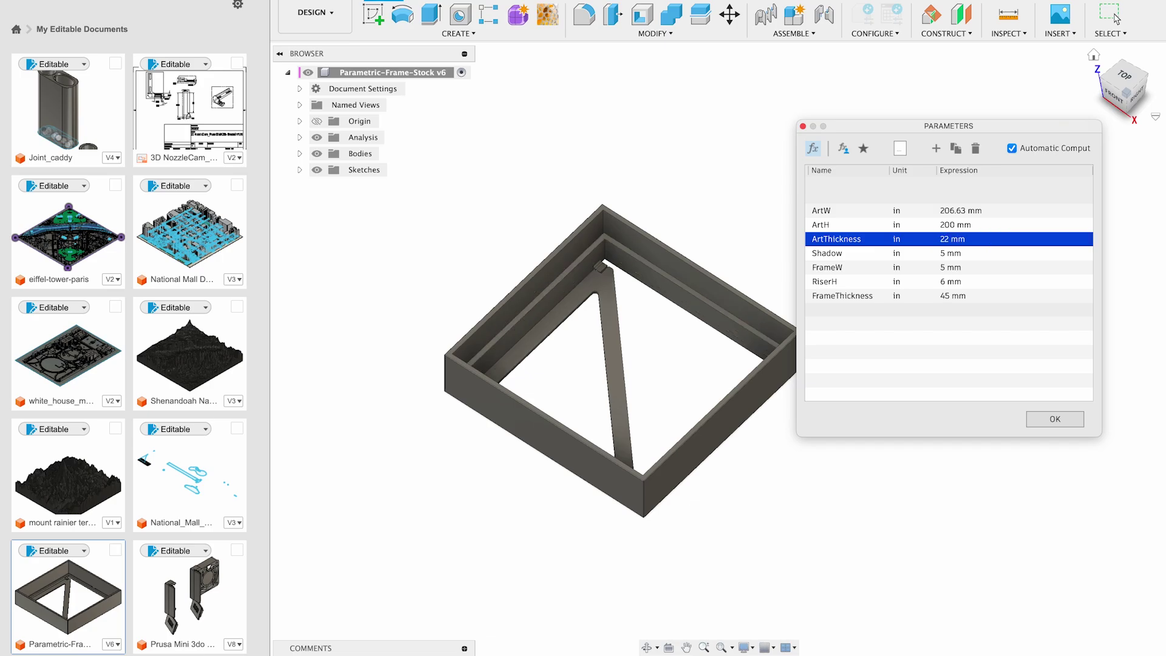
# Step: Set the frame's FrameThickness parameter to 30 mm and check the ArtH and ArtW expressions
pyautogui.click(958, 296)
pyautogui.click(949, 296)
pyautogui.moveTo(949, 295); pyautogui.dragTo(940, 296)
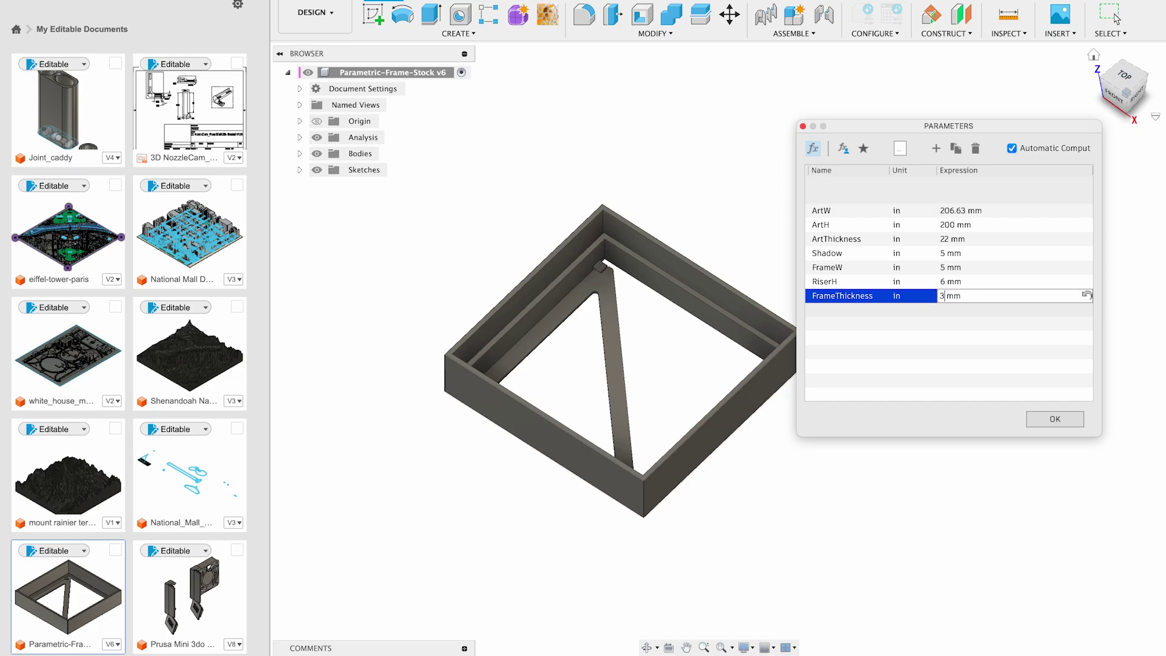
pyautogui.write('30')
pyautogui.press('Return')
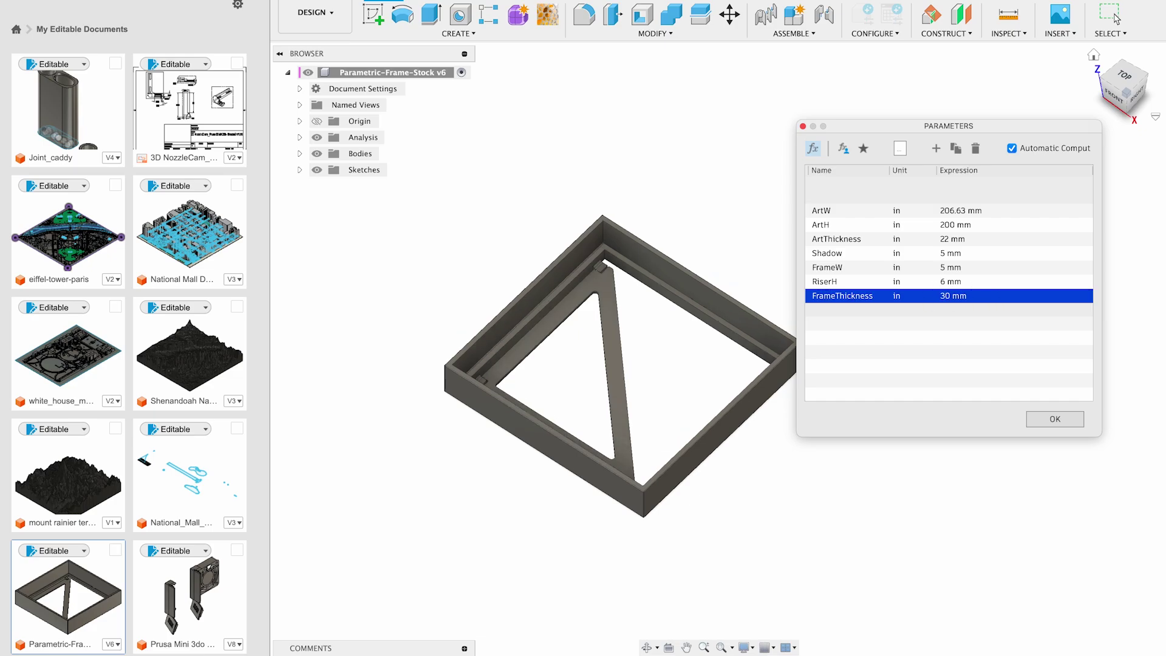
pyautogui.click(951, 225)
pyautogui.click(954, 210)
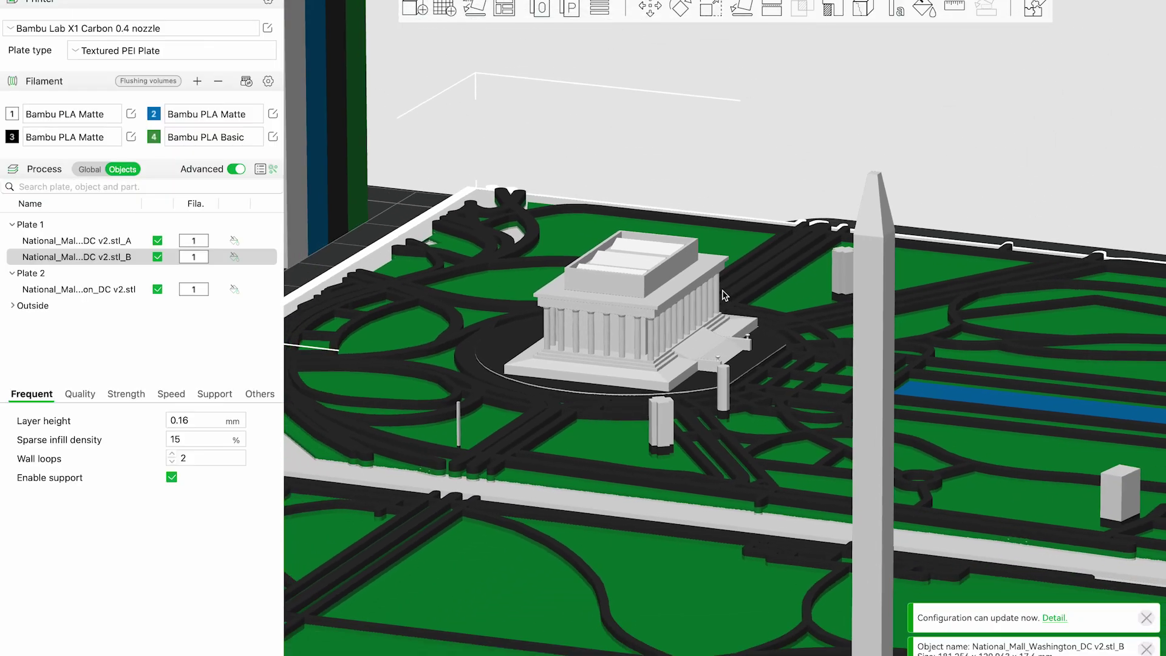
# Step: Switch to Bambu Studio and examine the painted National Mall model around the memorial and across plate 1
pyautogui.scroll(2, 607, 226)
pyautogui.scroll(-5, 607, 226)
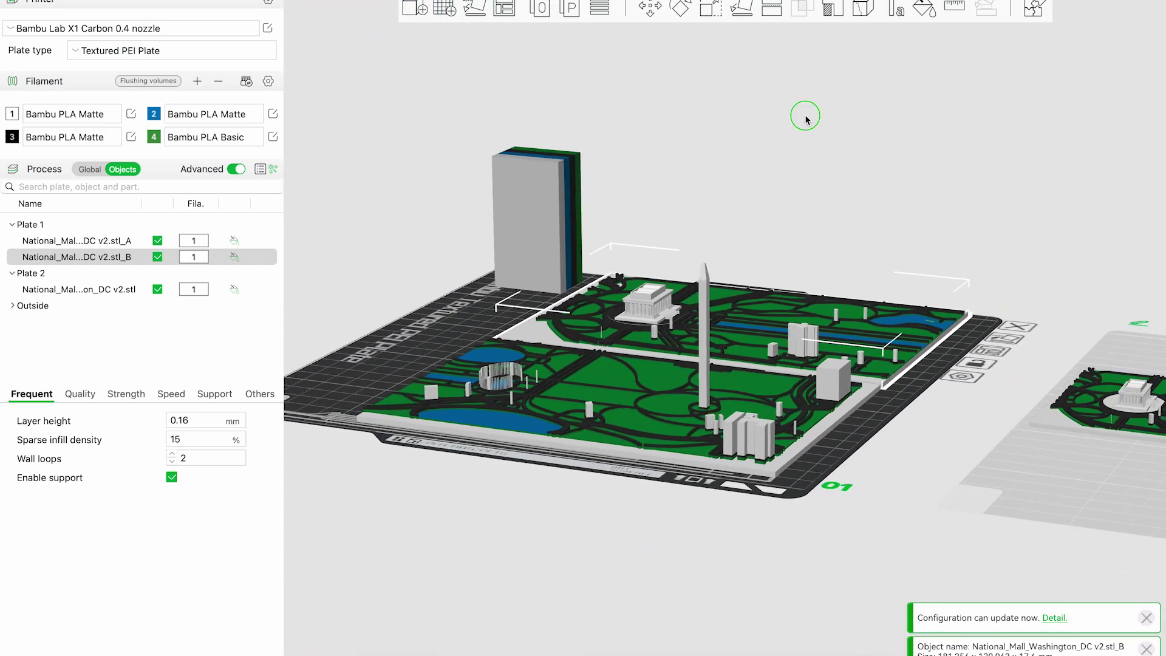
pyautogui.moveTo(807, 117); pyautogui.dragTo(403, 119, button='right')
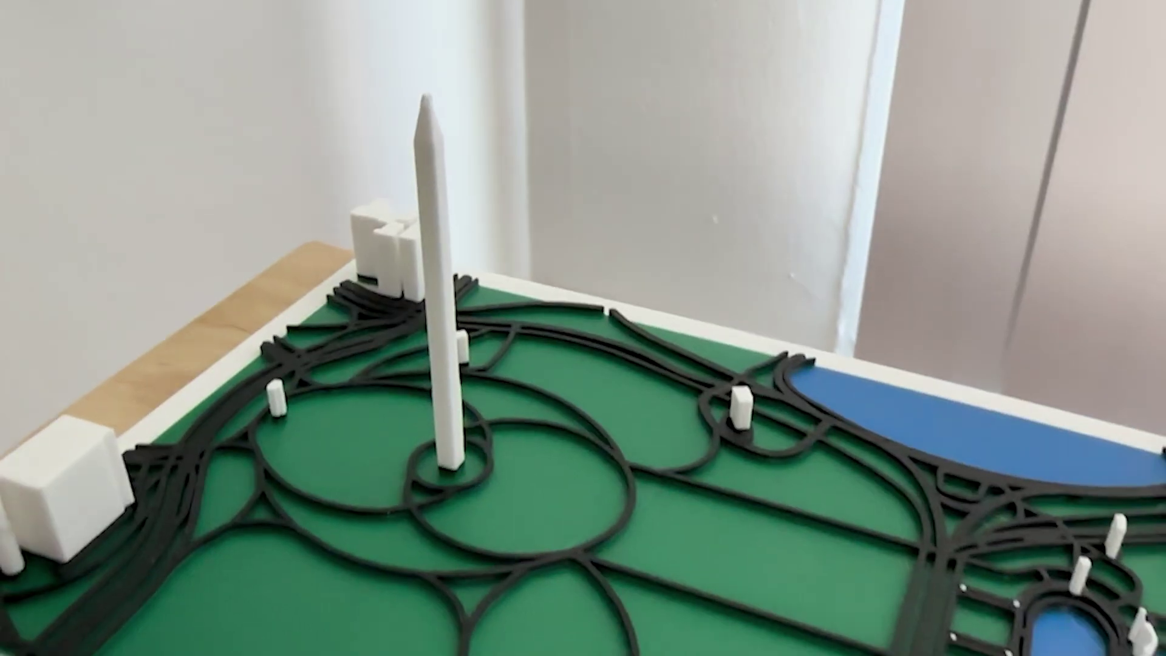